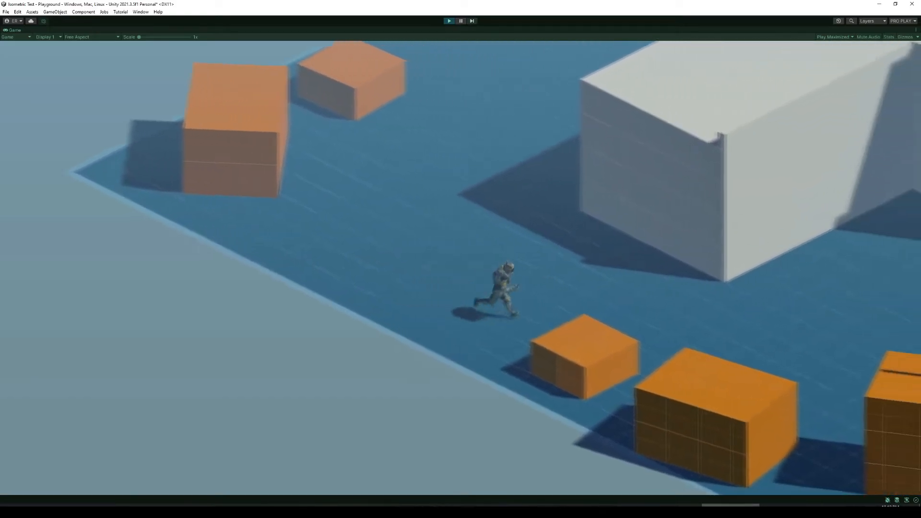
# Step: Play-test the character by running and jumping over the orange boxes toward the far side of the playground
pyautogui.press('space')
pyautogui.press('space')
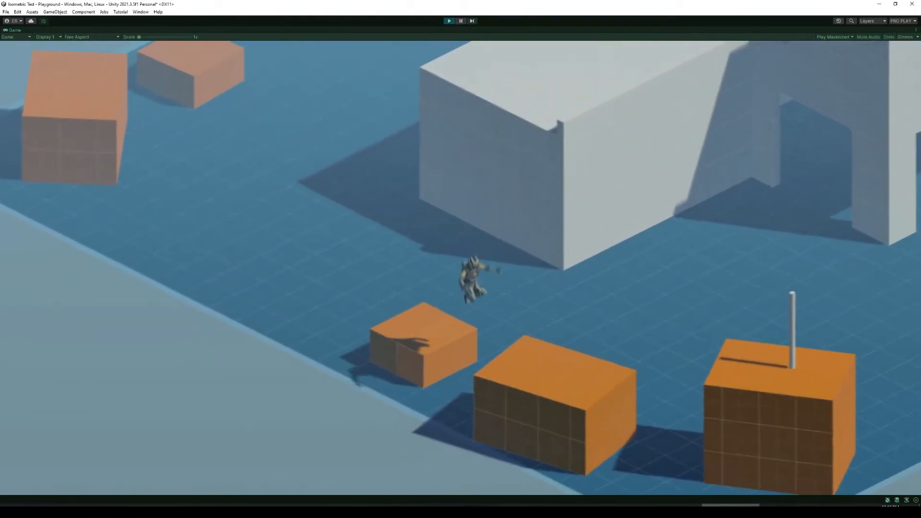
pyautogui.press('space')
pyautogui.press('d')
pyautogui.press('space')
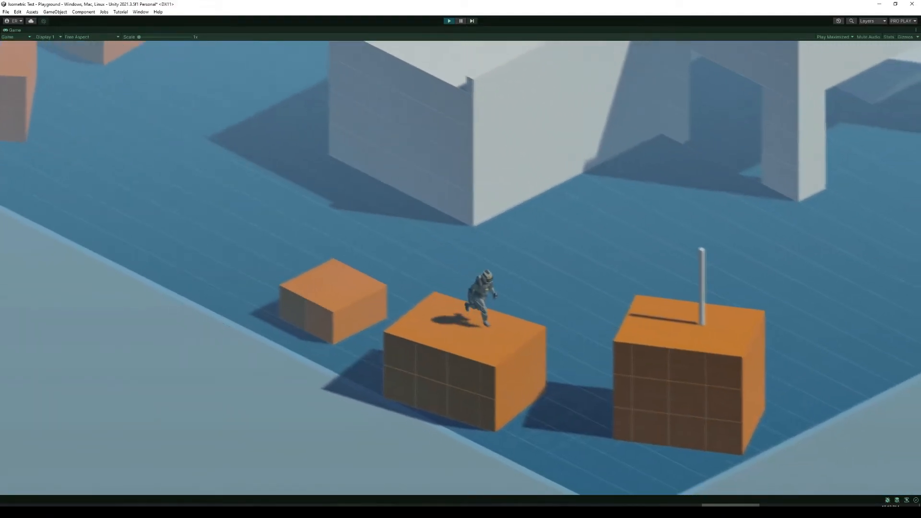
pyautogui.press('space')
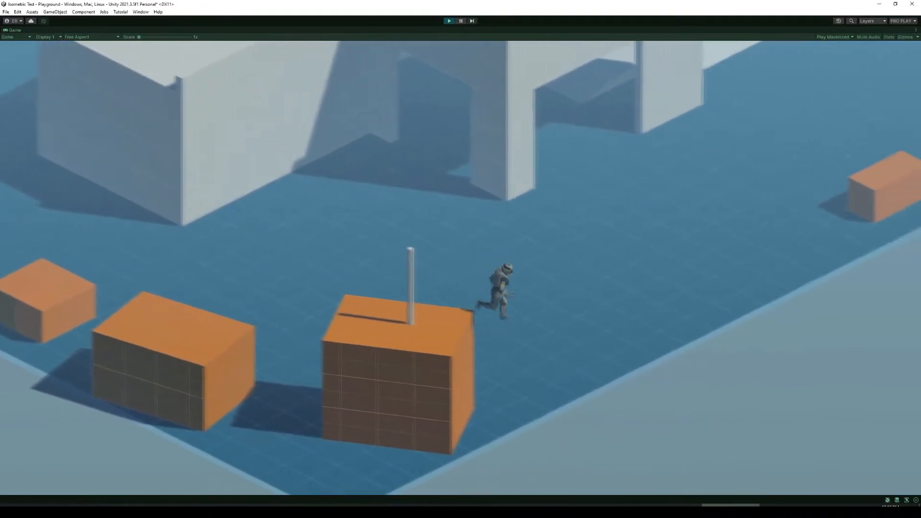
pyautogui.press('w')
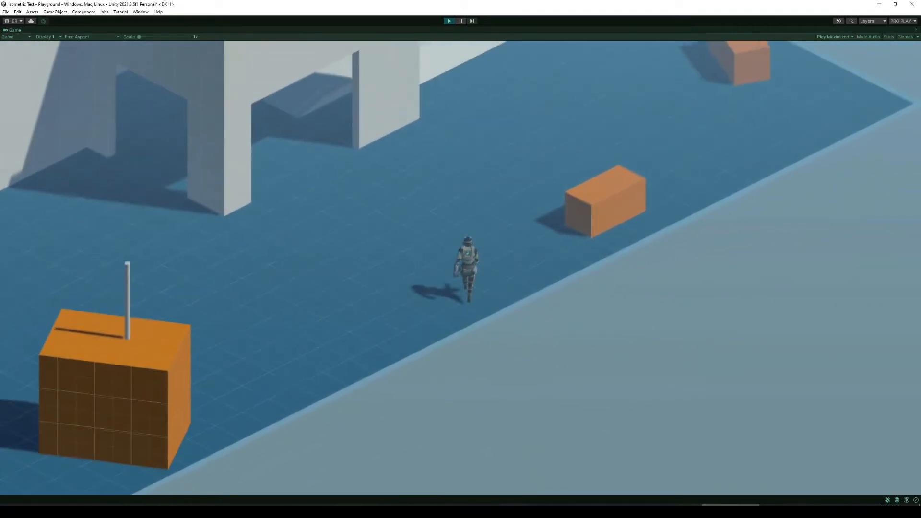
pyautogui.press('space')
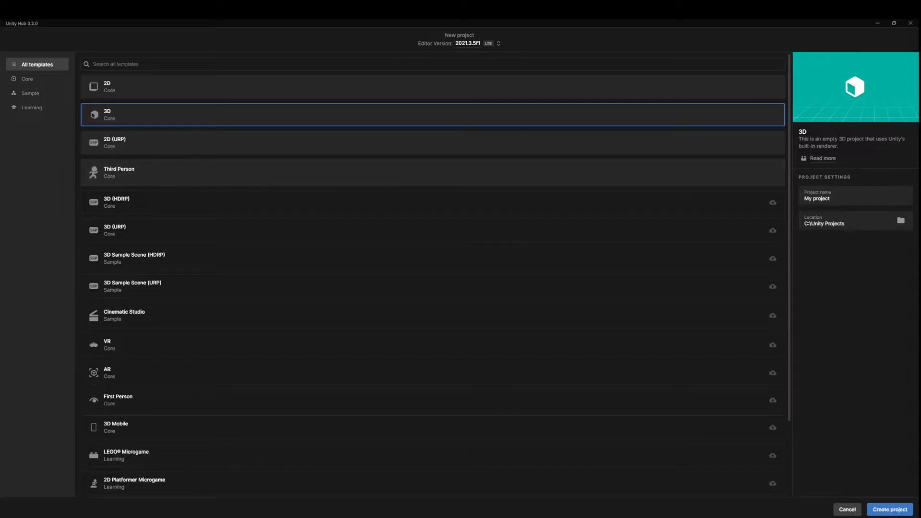
# Step: Set up a new project from the Third Person template and name it Isometric Test
pyautogui.click(132, 175)
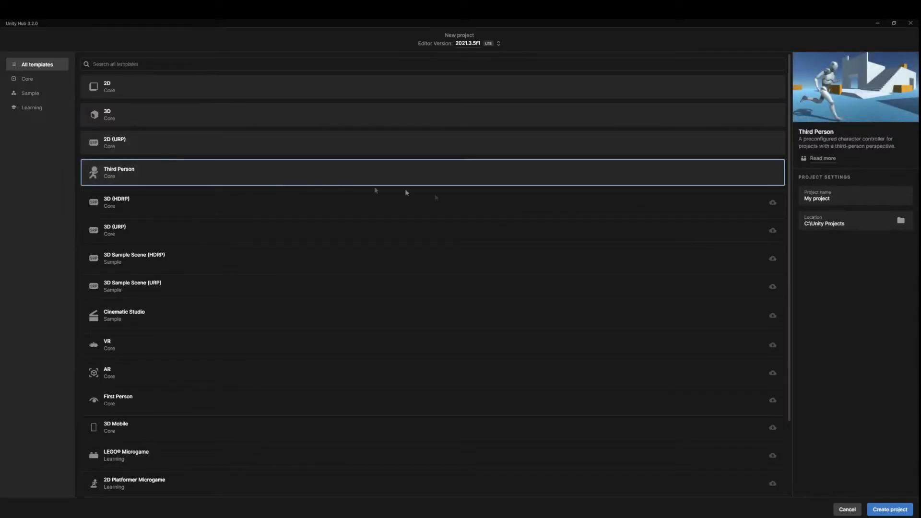
pyautogui.click(837, 198)
pyautogui.write('Is')
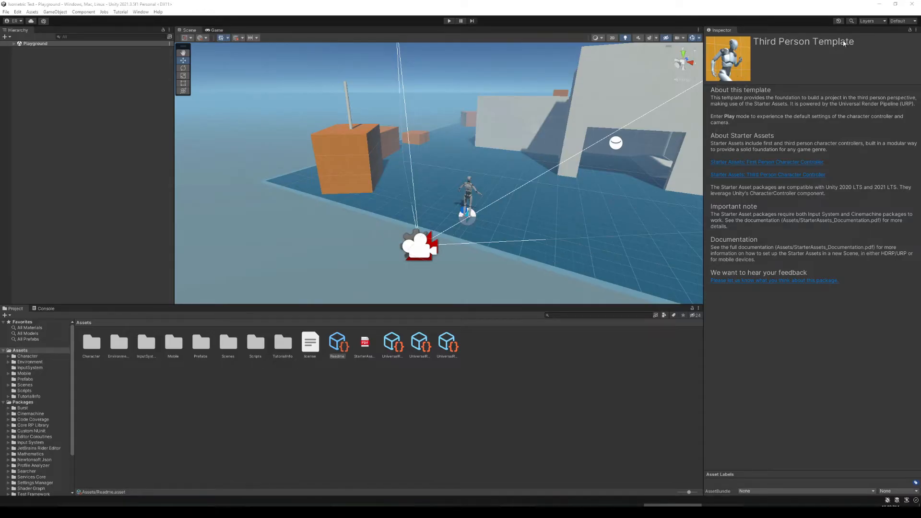
# Step: Switch the editor to the PRO PLAY layout and enlarge the Scene view relative to the Game view
pyautogui.click(902, 21)
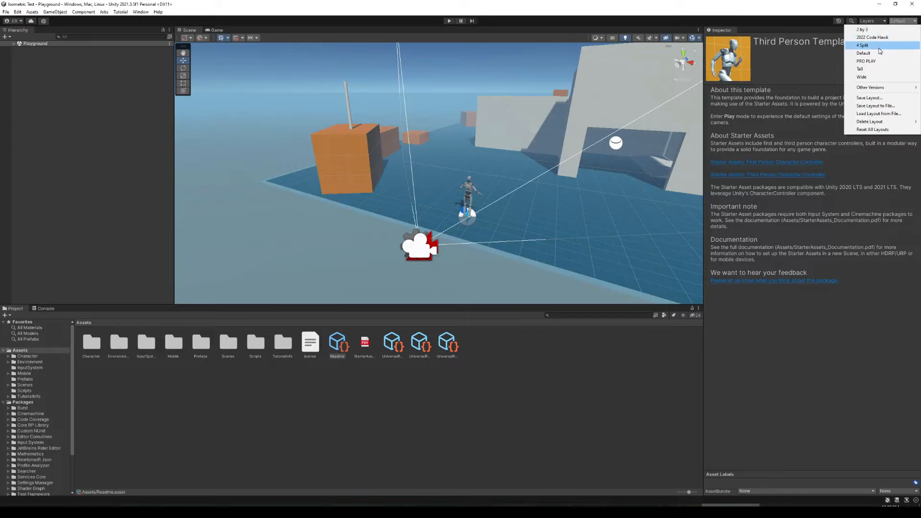
pyautogui.click(874, 61)
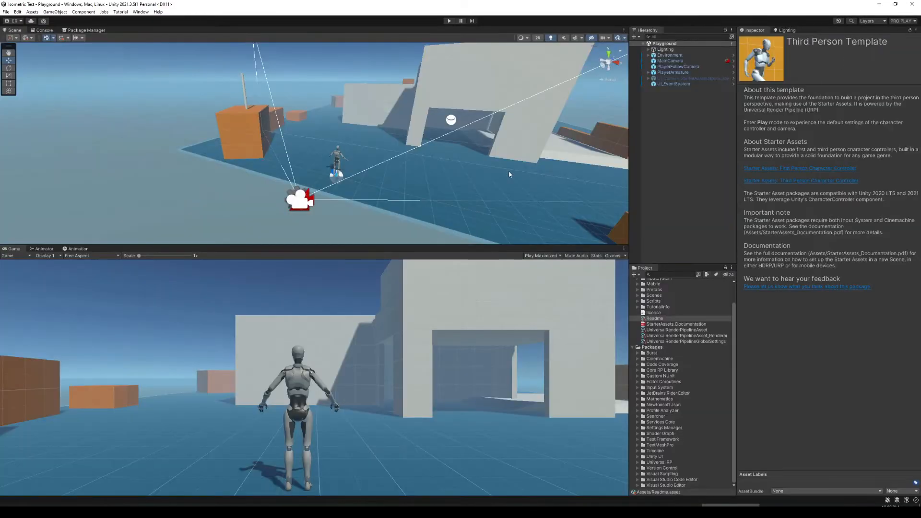
pyautogui.moveTo(452, 173); pyautogui.dragTo(423, 187, button='right')
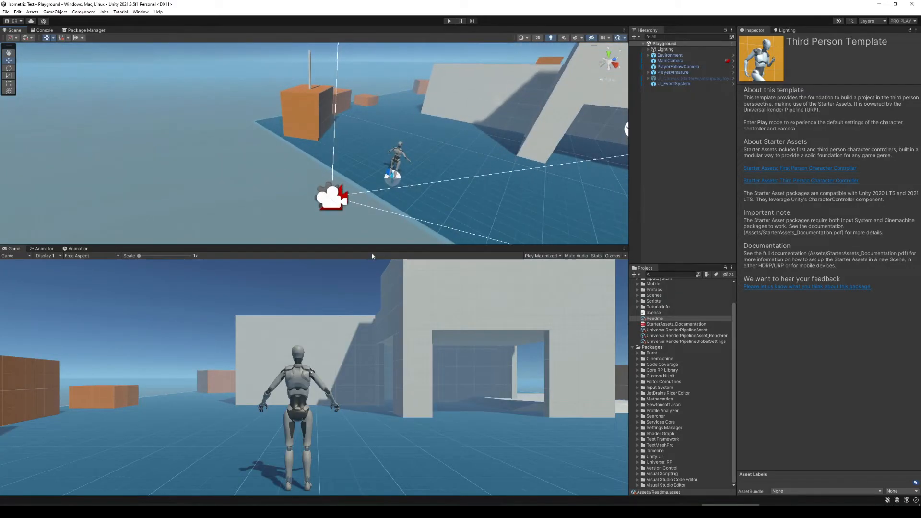
pyautogui.moveTo(375, 250); pyautogui.dragTo(374, 281)
pyautogui.moveTo(313, 244); pyautogui.dragTo(371, 219, button='right')
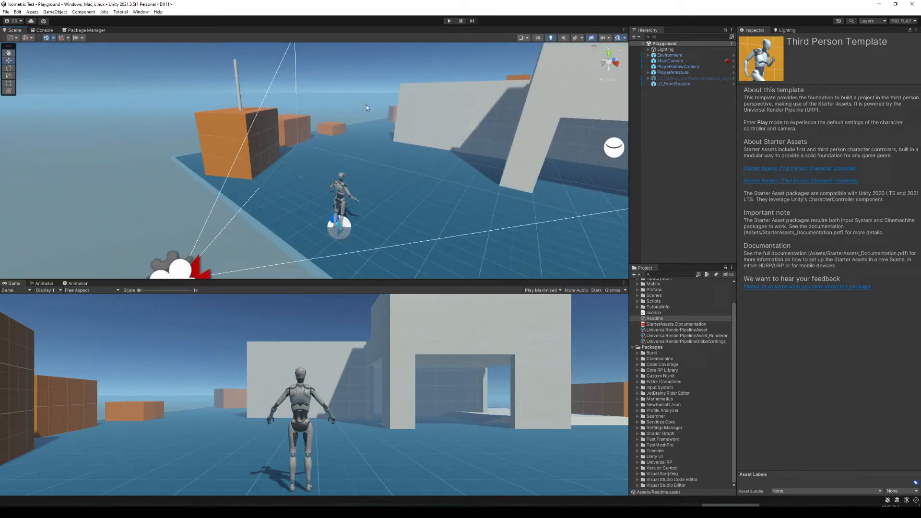
pyautogui.moveTo(250, 118); pyautogui.dragTo(264, 118, button='right')
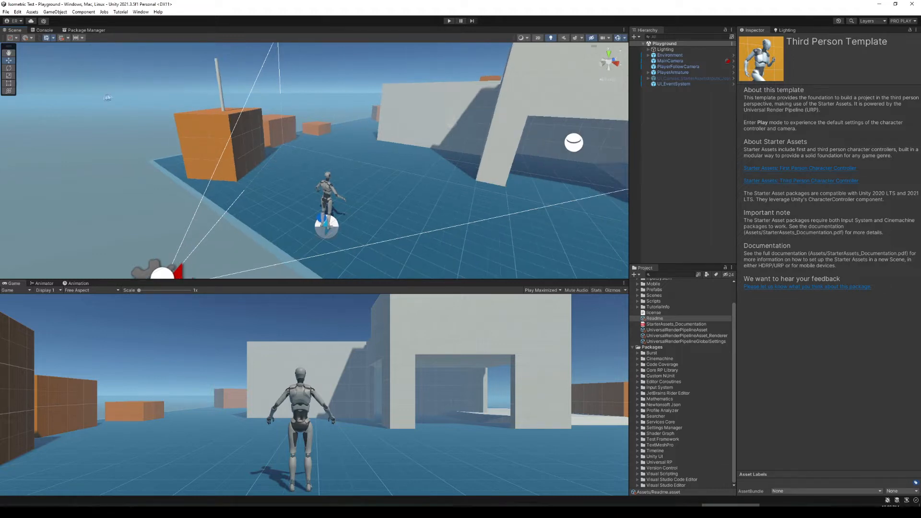
# Step: Look through the Console, Package Manager, Animator and Animation views, finishing on the Scene and Game views
pyautogui.click(45, 31)
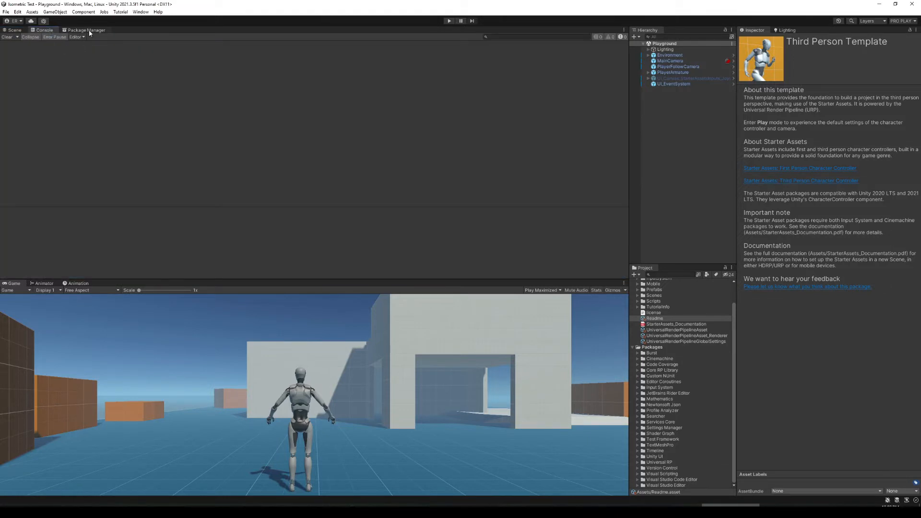
pyautogui.click(87, 30)
pyautogui.click(44, 30)
pyautogui.click(15, 30)
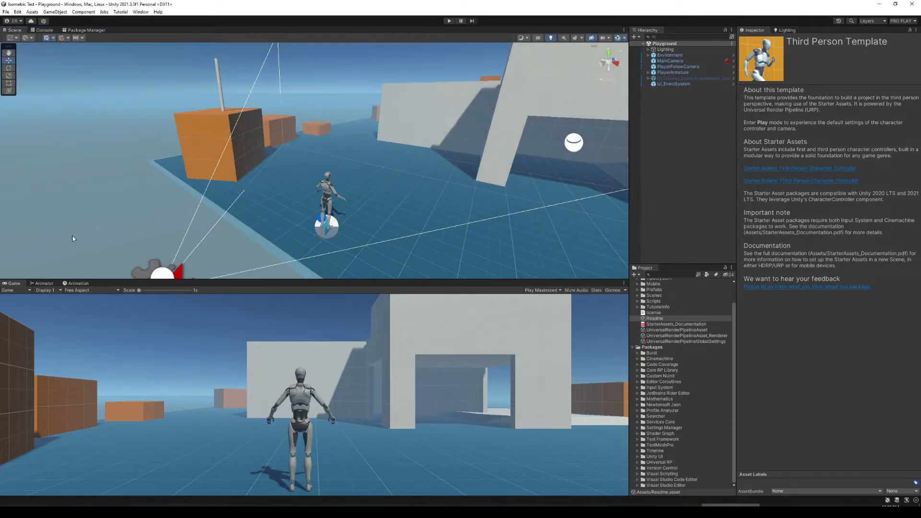
pyautogui.click(44, 30)
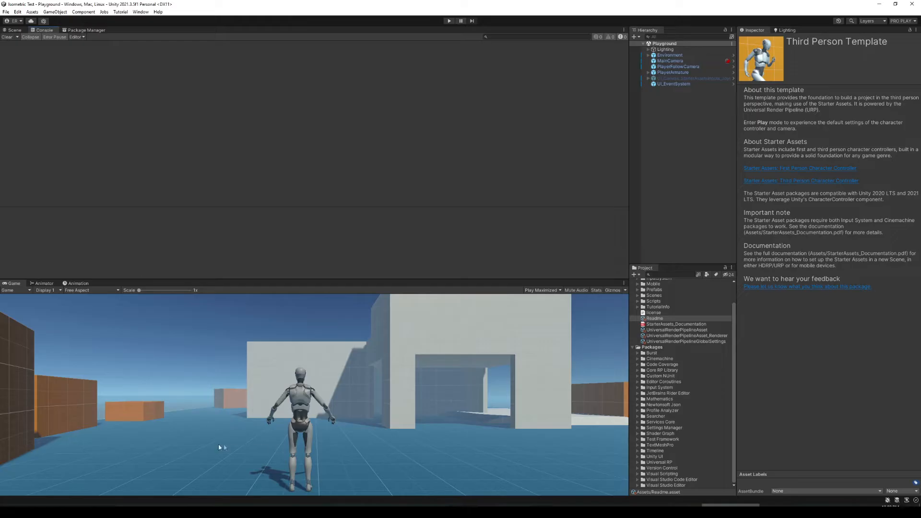
pyautogui.click(44, 283)
pyautogui.click(76, 284)
pyautogui.click(13, 283)
pyautogui.click(14, 31)
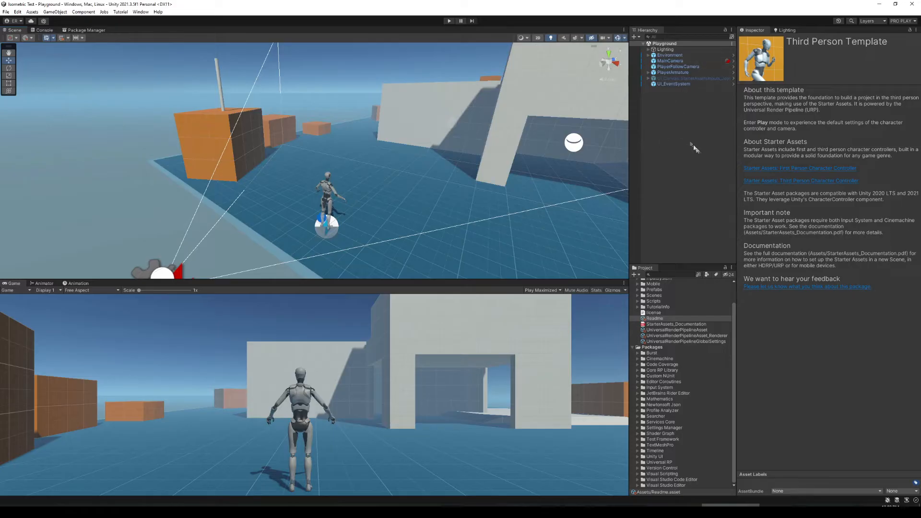
# Step: Examine the scene's lighting settings and the layout options of the project's asset browser
pyautogui.click(787, 30)
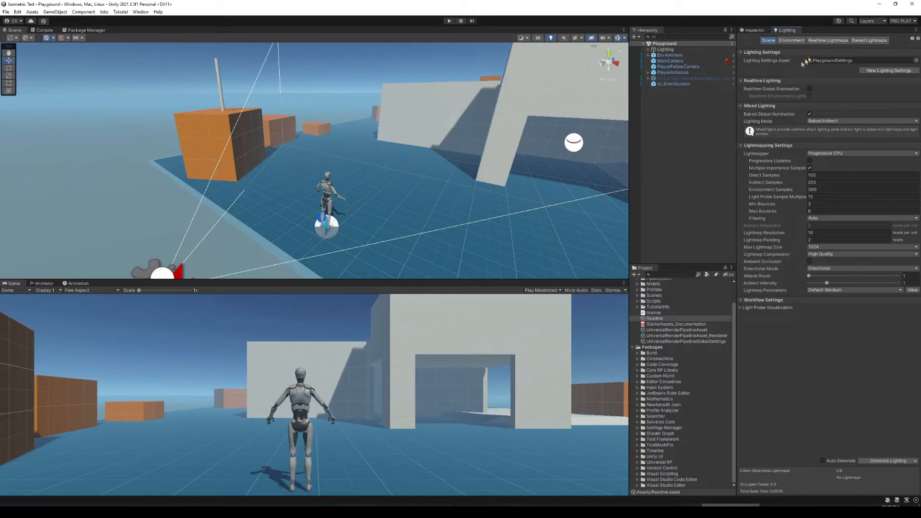
pyautogui.click(756, 31)
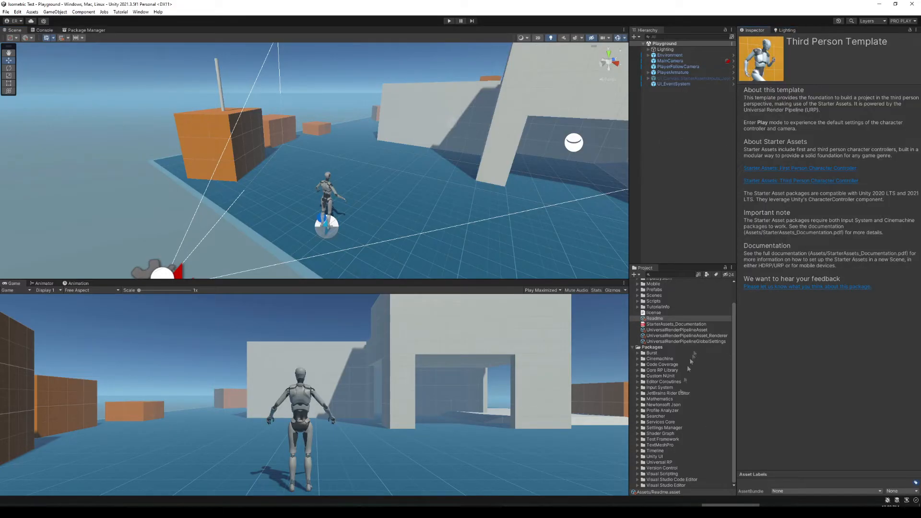
pyautogui.scroll(2, 674, 422)
pyautogui.click(732, 269)
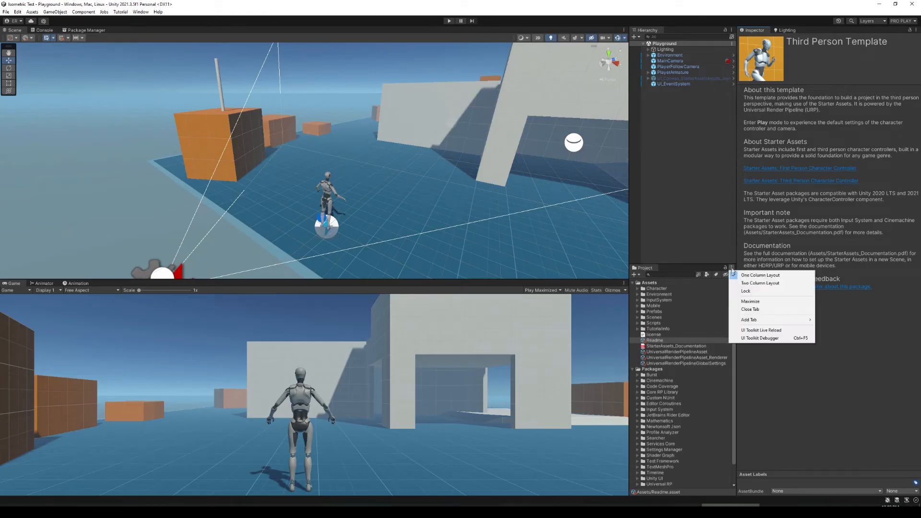
pyautogui.click(694, 307)
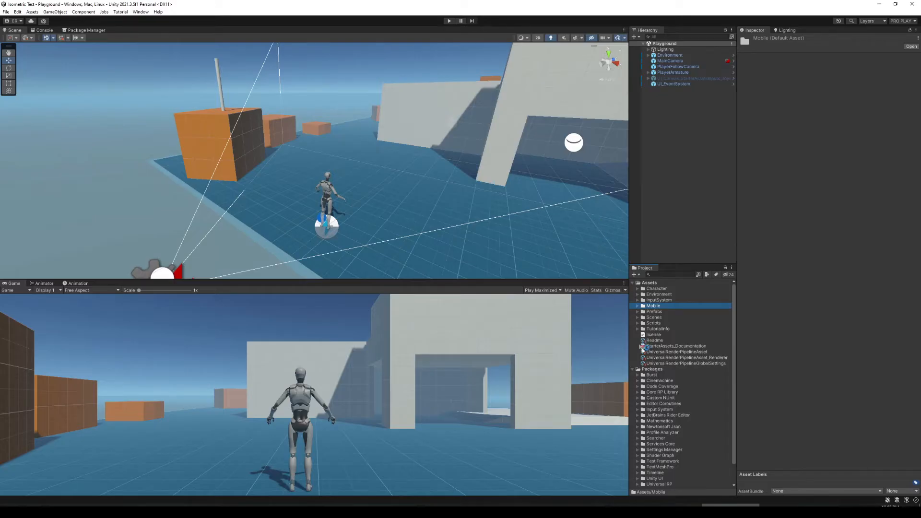
pyautogui.click(440, 176)
pyautogui.moveTo(439, 176)
pyautogui.mouseDown(button='right')
pyautogui.moveTo(464, 173)
pyautogui.moveTo(449, 182)
pyautogui.mouseUp(button='right')
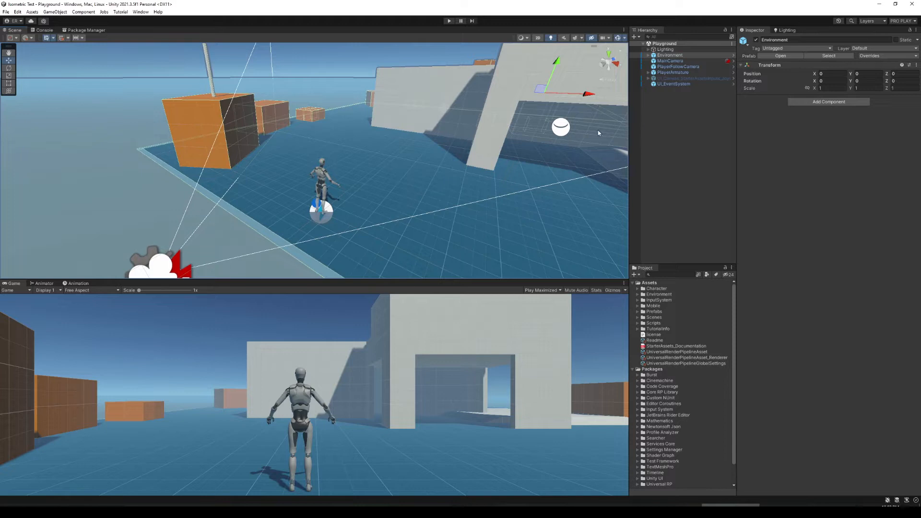
# Step: Completely unpack the PlayerArmature prefab in the Playground scene
pyautogui.rightClick(685, 73)
pyautogui.click(673, 75)
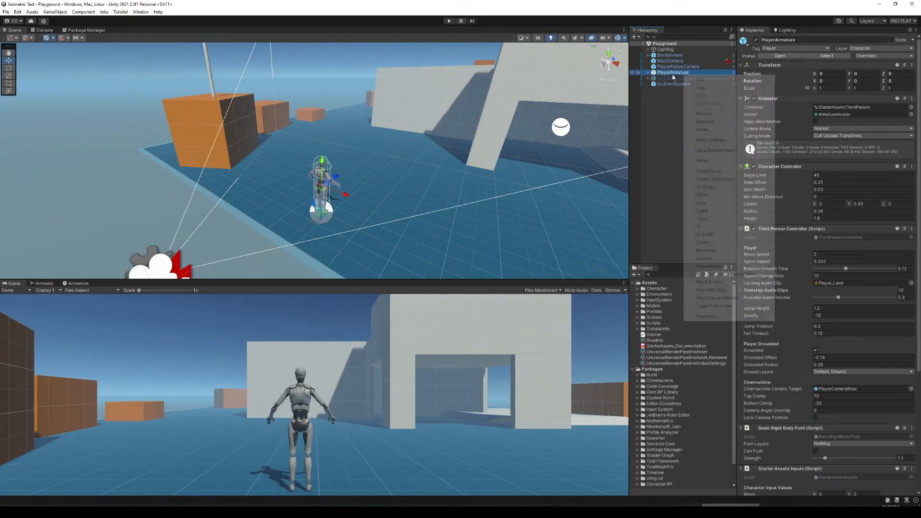
pyautogui.rightClick(673, 76)
pyautogui.moveTo(685, 161)
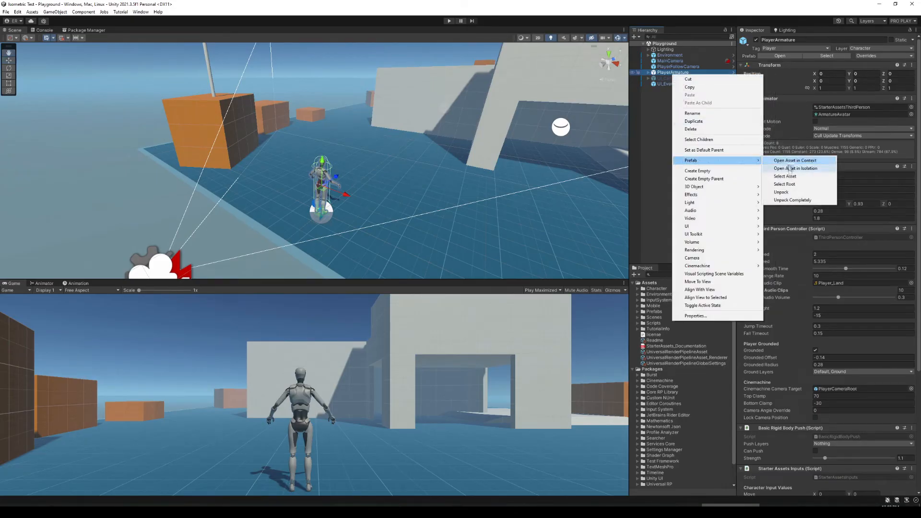
pyautogui.click(786, 201)
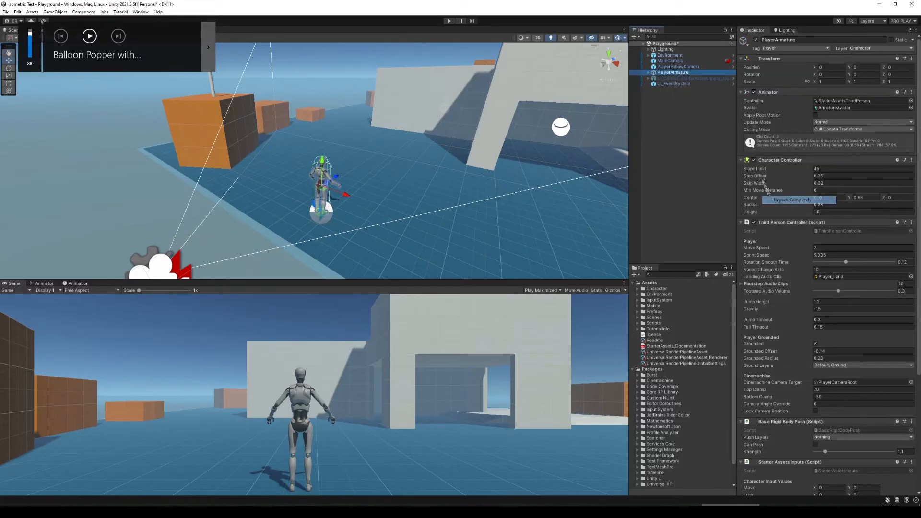
# Step: Completely unpack the MainCamera and PlayerFollowCamera prefabs in the Playground scene
pyautogui.rightClick(669, 61)
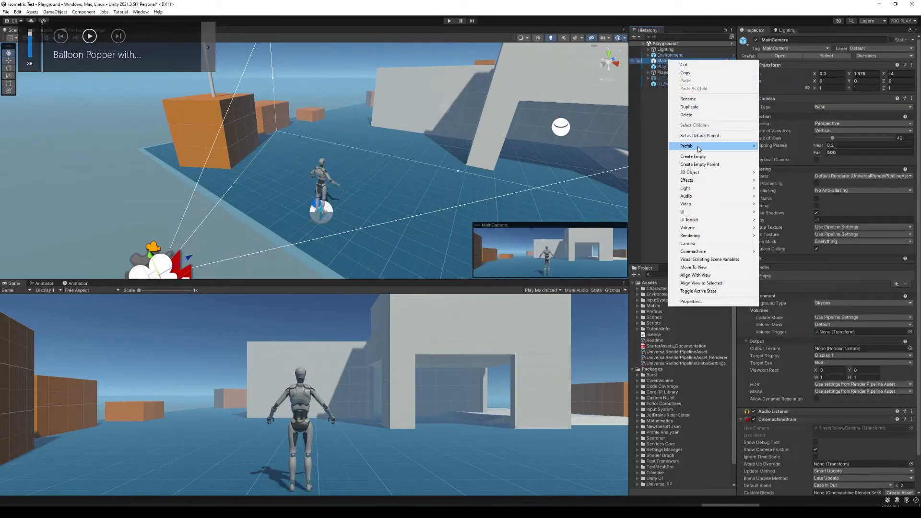
pyautogui.moveTo(698, 147)
pyautogui.click(794, 186)
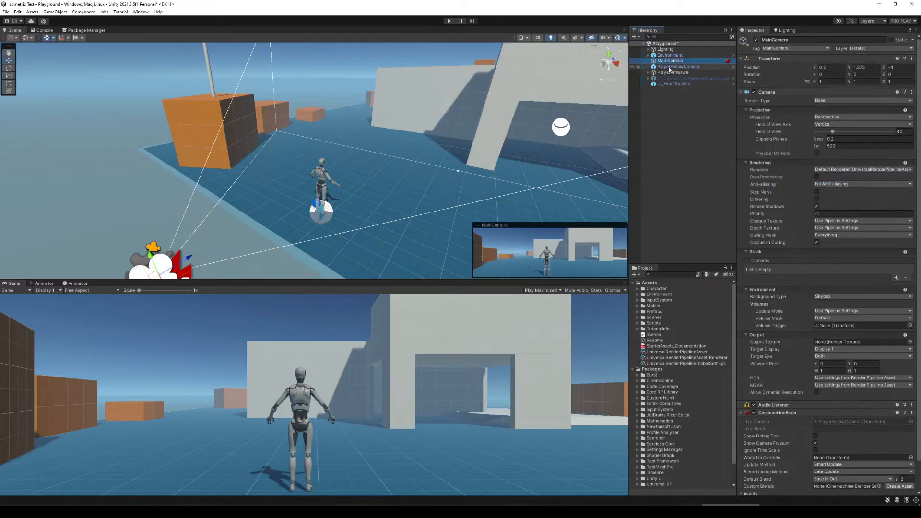
pyautogui.rightClick(670, 68)
pyautogui.moveTo(705, 154)
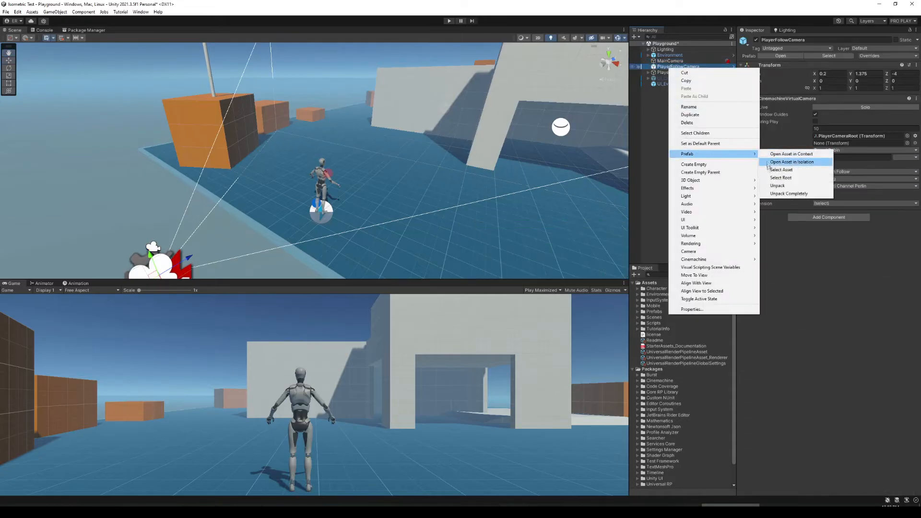
pyautogui.click(789, 194)
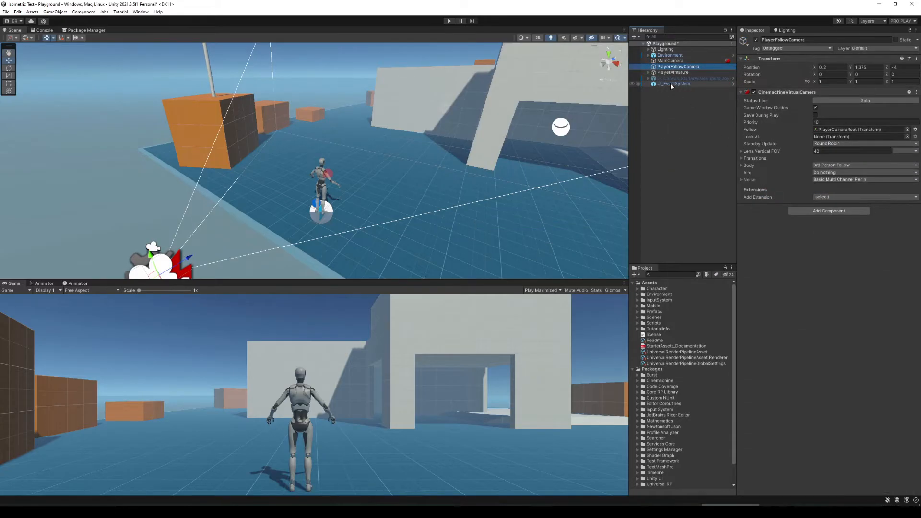
# Step: Deactivate the UI_EventSystem object in the scene
pyautogui.press('XF86AudioLowerVolume')
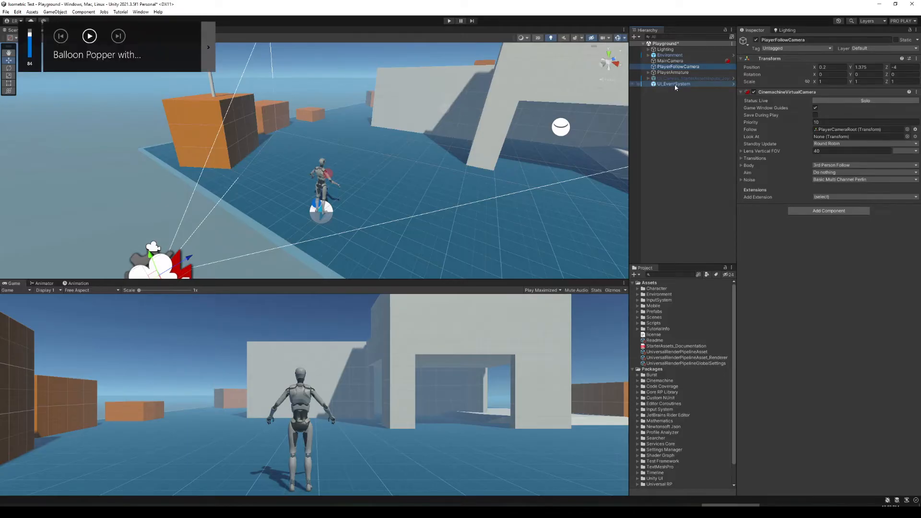
pyautogui.click(674, 84)
pyautogui.click(757, 40)
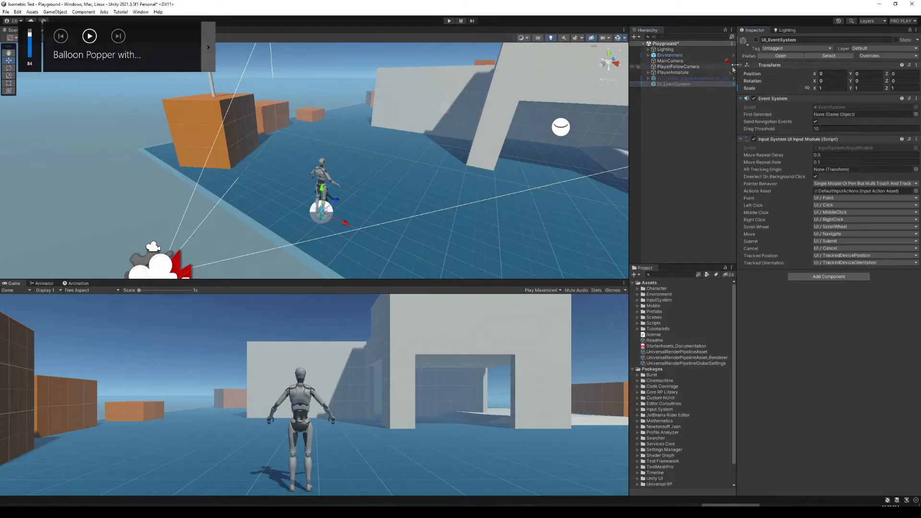
# Step: Expand PlayerArmature's children and locate the object that PlayerFollowCamera uses as its Follow target
pyautogui.click(666, 73)
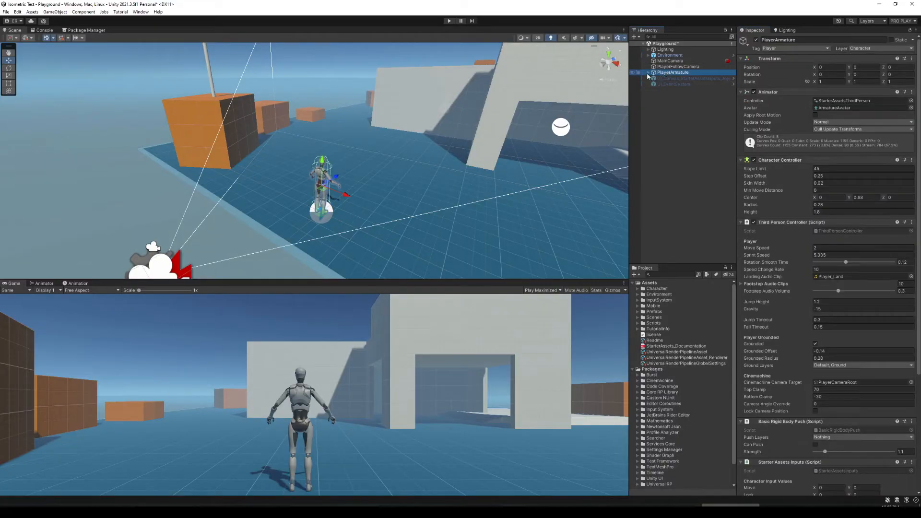
pyautogui.click(648, 73)
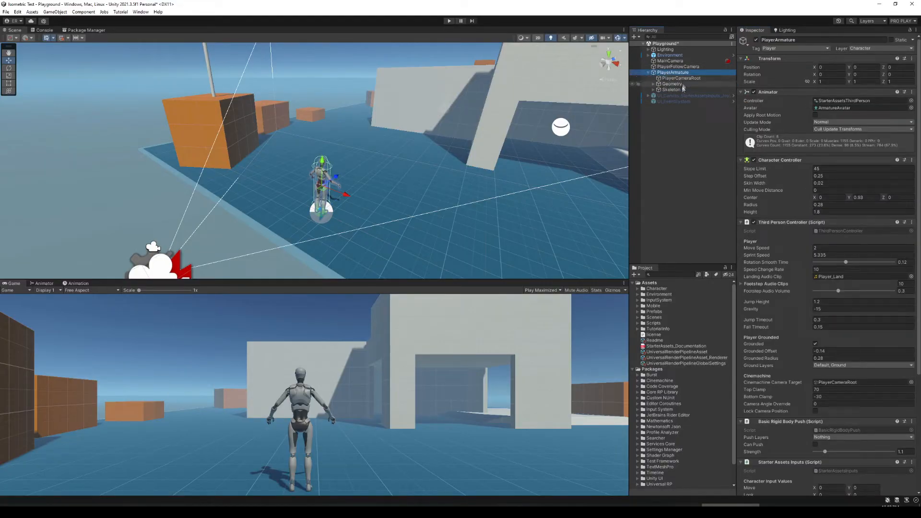
pyautogui.click(678, 67)
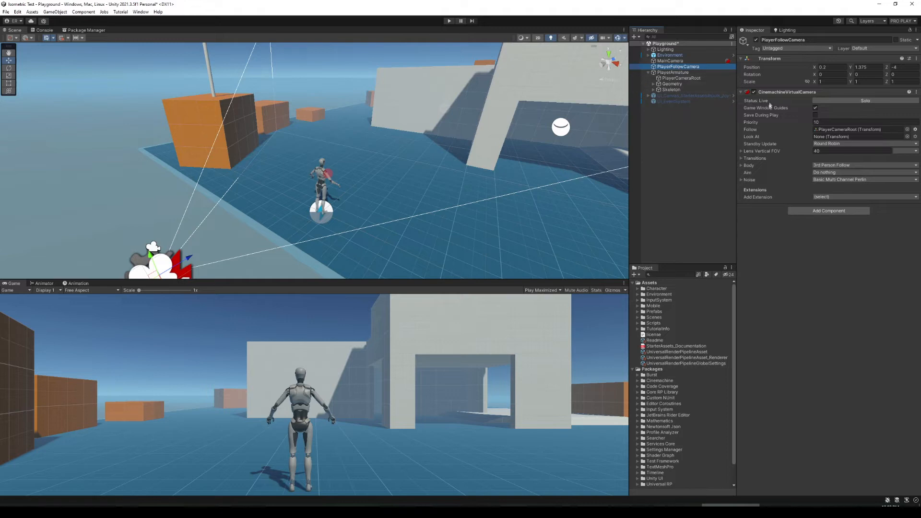
pyautogui.click(830, 129)
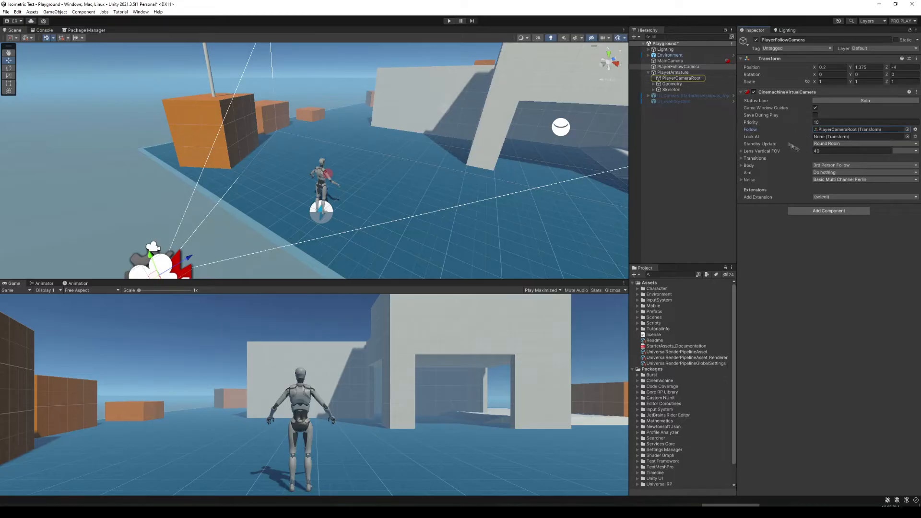
pyautogui.click(680, 68)
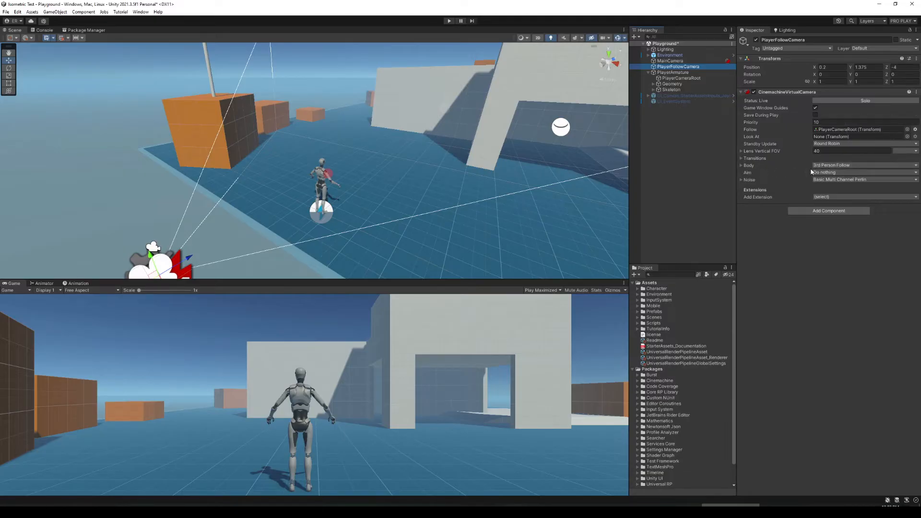
# Step: Set PlayerFollowCamera's virtual camera Body to Framing Transposer and its Noise to none
pyautogui.click(817, 166)
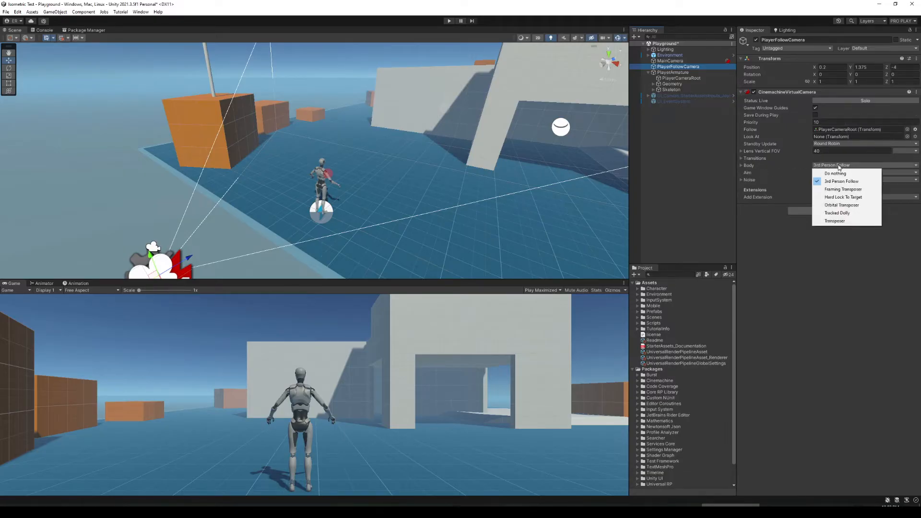
pyautogui.click(847, 190)
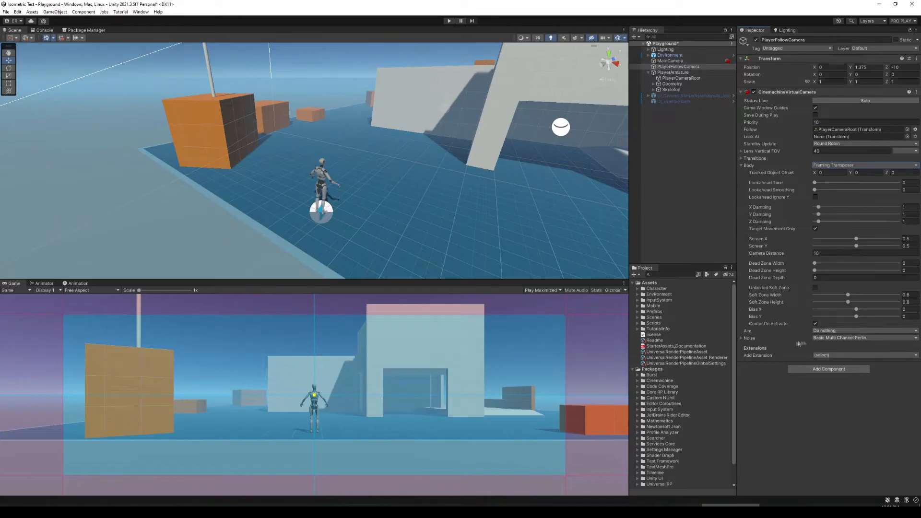
pyautogui.click(821, 339)
pyautogui.click(824, 346)
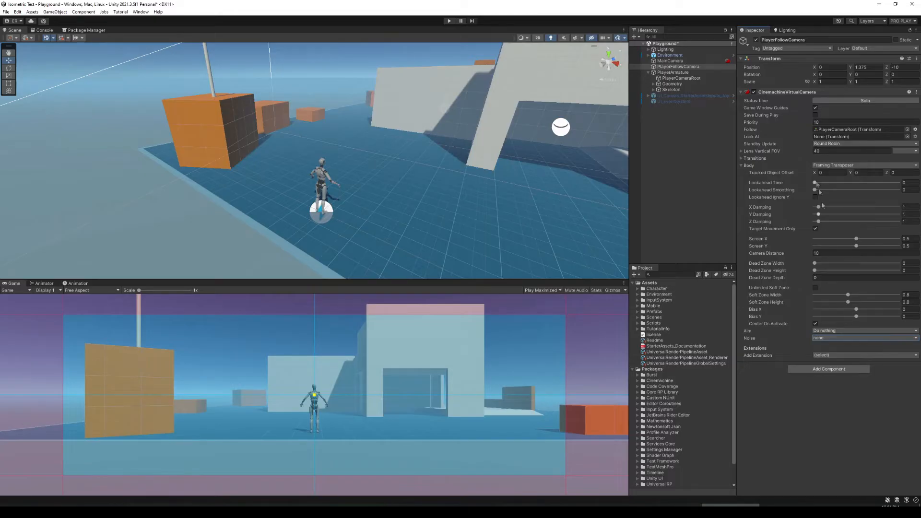
# Step: Set PlayerFollowCamera's rotation to 30 on X and 45 on Y
pyautogui.press('XF86AudioLowerVolume')
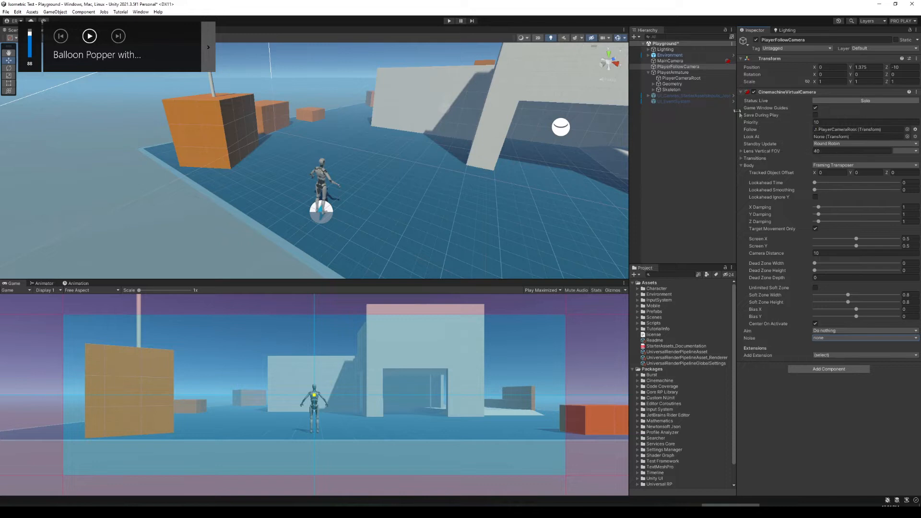
pyautogui.click(802, 77)
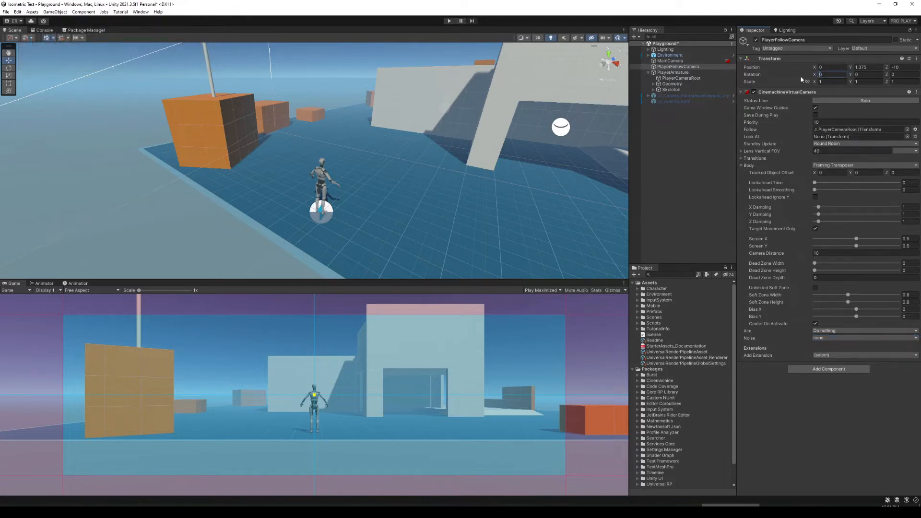
pyautogui.write('300')
pyautogui.press('BackSpace')
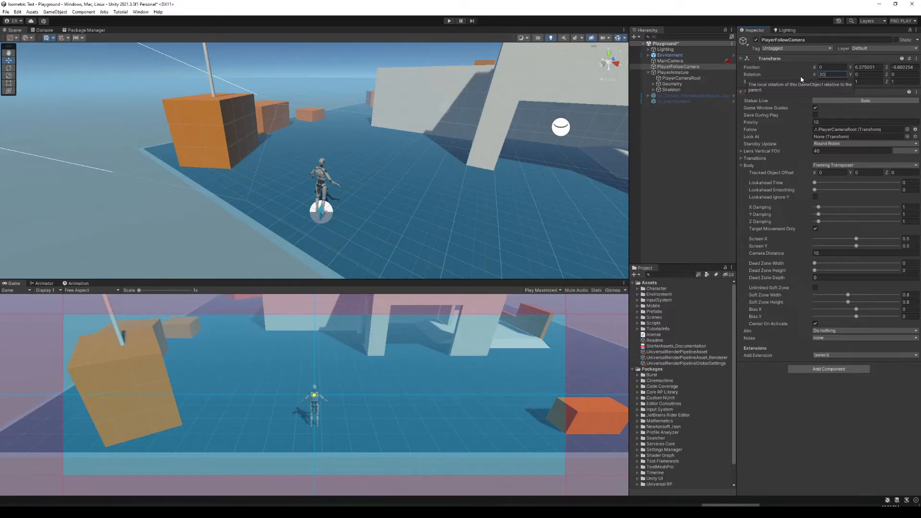
pyautogui.press('Tab')
pyautogui.write('45')
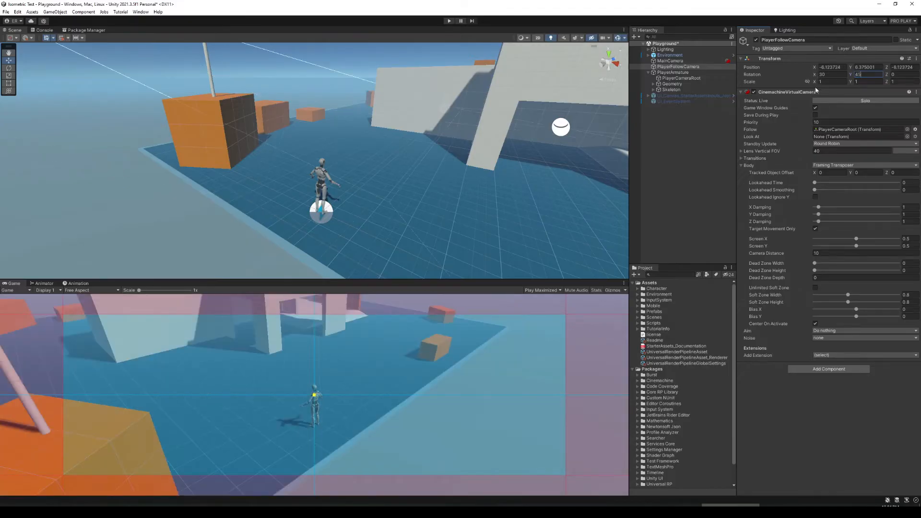
# Step: Play-test the rotated follow camera by walking and sprinting the character around the Playground's boxes and open floor, and stop Play mode
pyautogui.click(448, 21)
pyautogui.click(472, 175)
pyautogui.press('w')
pyautogui.press('a')
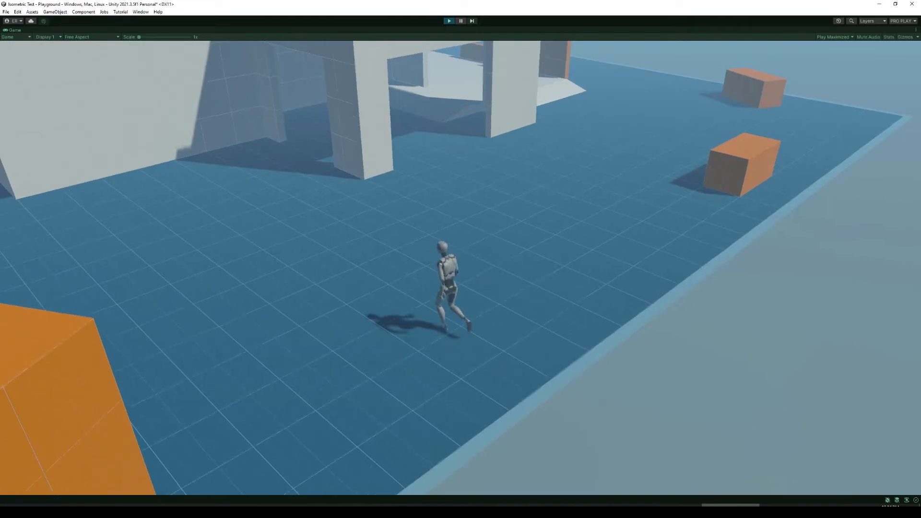
pyautogui.press('w')
pyautogui.hotkey('shift', 'd')
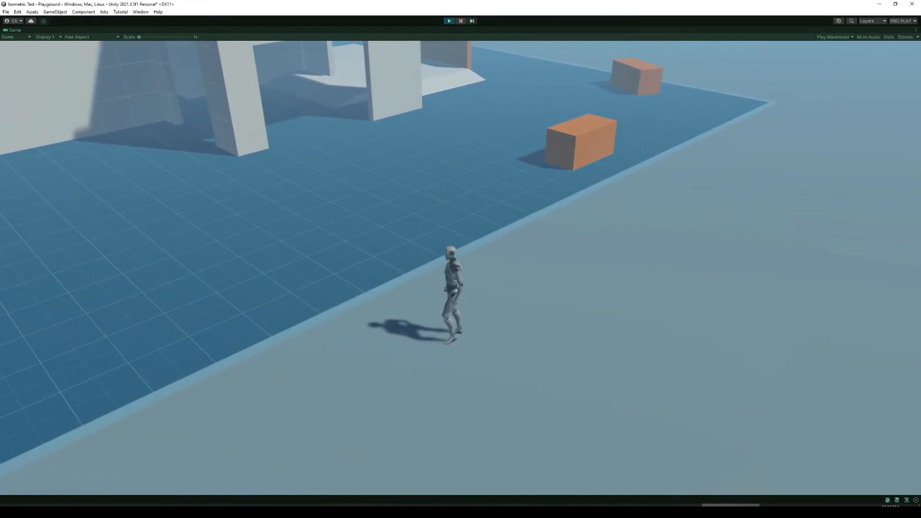
pyautogui.hotkey('shift', 'a')
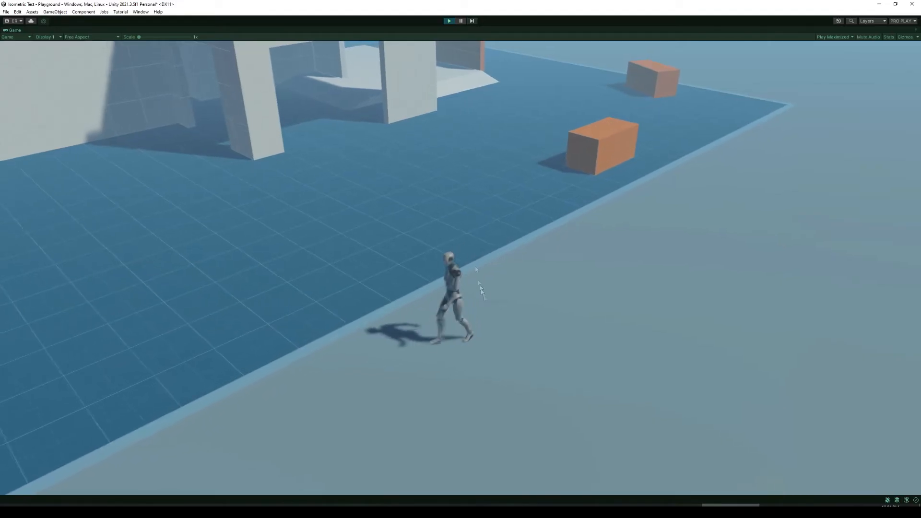
pyautogui.hotkey('shift', 'w')
pyautogui.hotkey('shift', 'a')
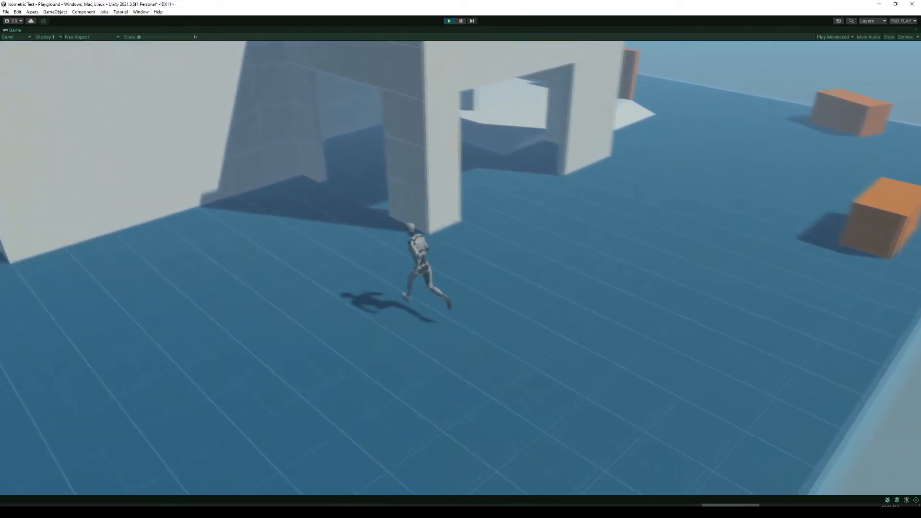
pyautogui.hotkey('shift', 'w')
pyautogui.hotkey('shift', 'd')
pyautogui.hotkey('shift', 's')
pyautogui.hotkey('shift', 'a')
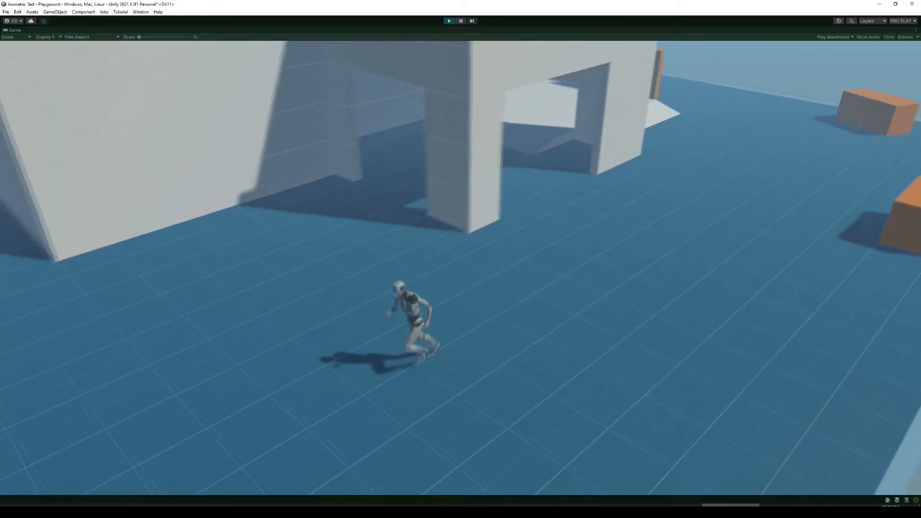
pyautogui.hotkey('shift', 's')
pyautogui.hotkey('shift', 'd')
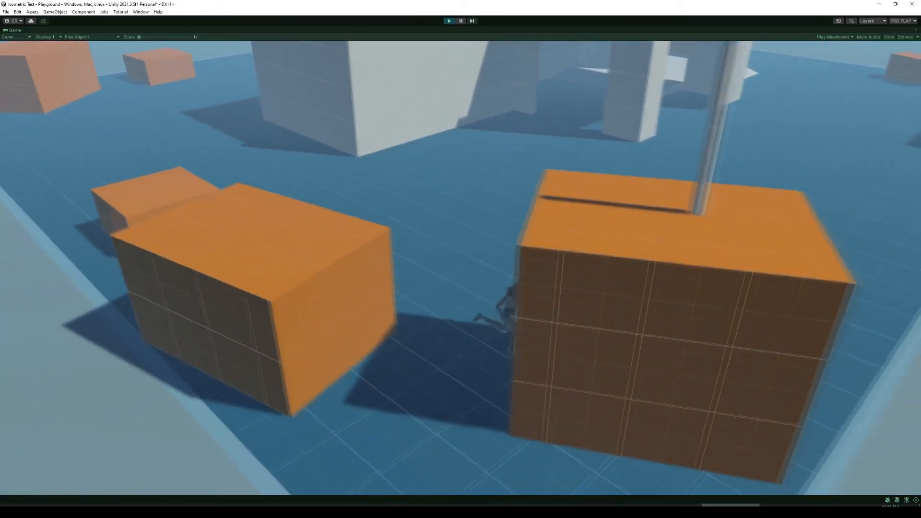
pyautogui.hotkey('shift', 'w')
pyautogui.hotkey('shift', 'd')
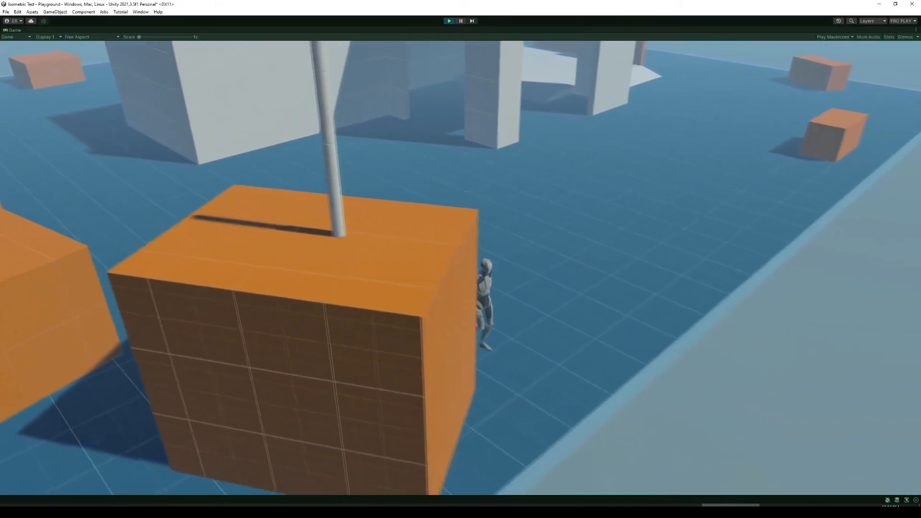
pyautogui.press('Escape')
pyautogui.click(446, 20)
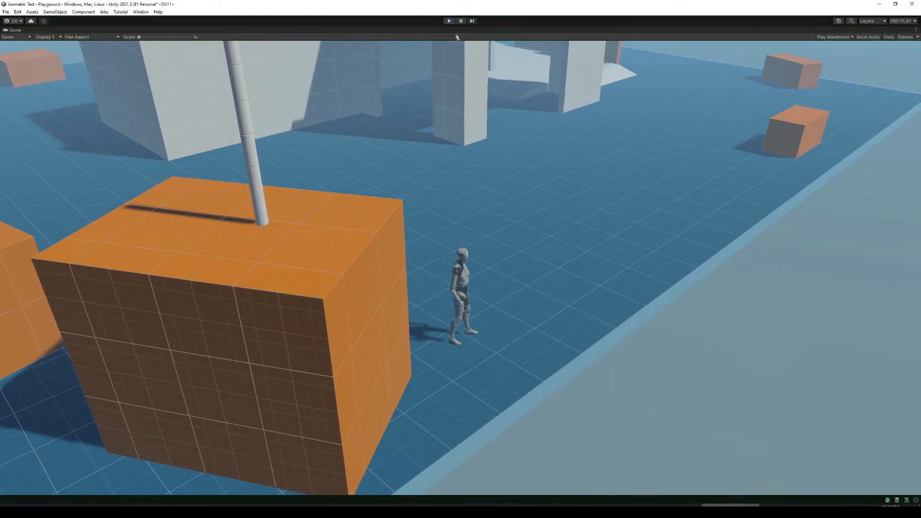
# Step: Set MainCamera's projection to Orthographic and PlayerFollowCamera's Lens Ortho Size to about 3.18
pyautogui.click(669, 61)
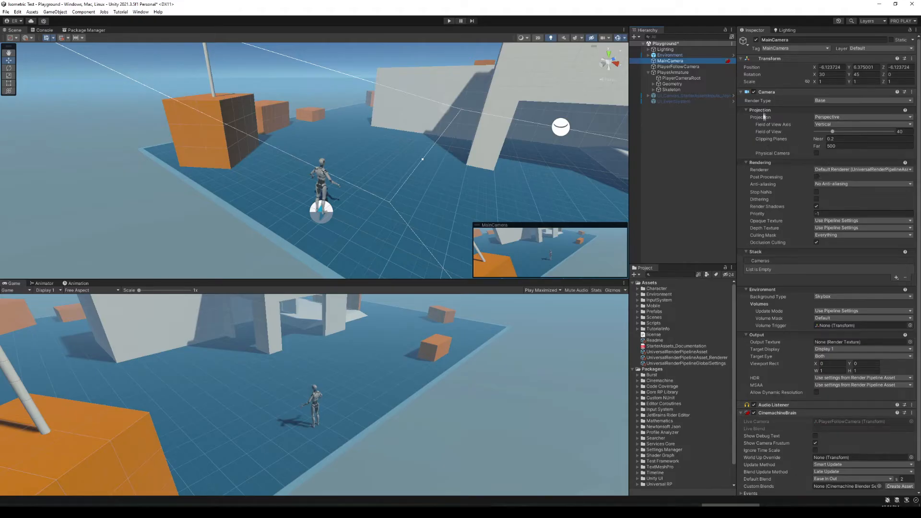
pyautogui.click(826, 120)
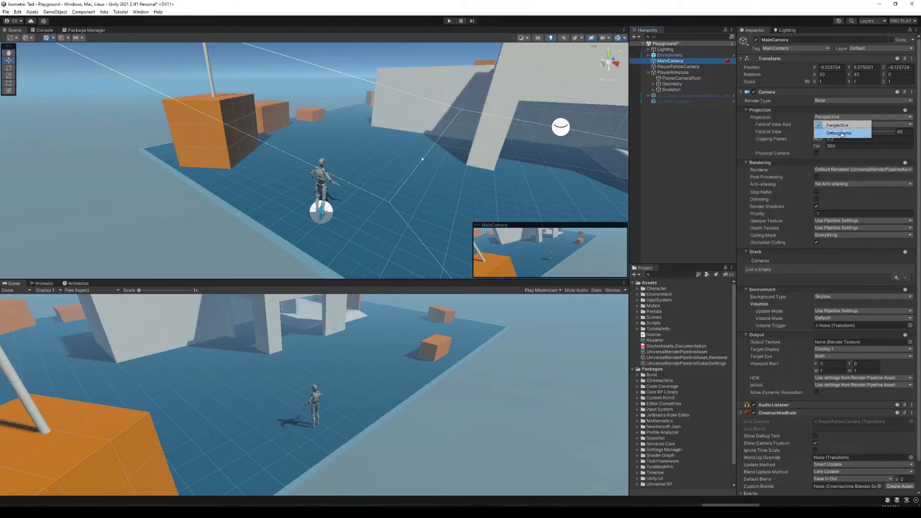
pyautogui.click(840, 133)
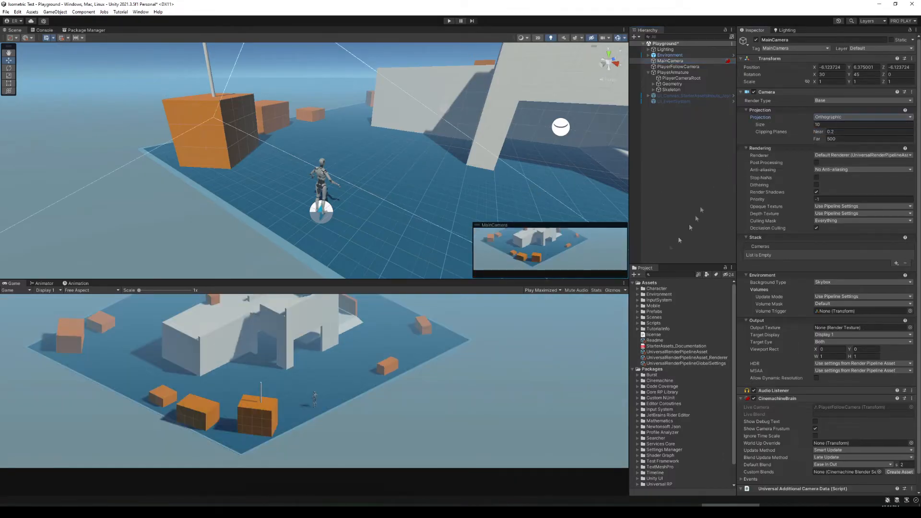
pyautogui.click(830, 139)
pyautogui.click(685, 66)
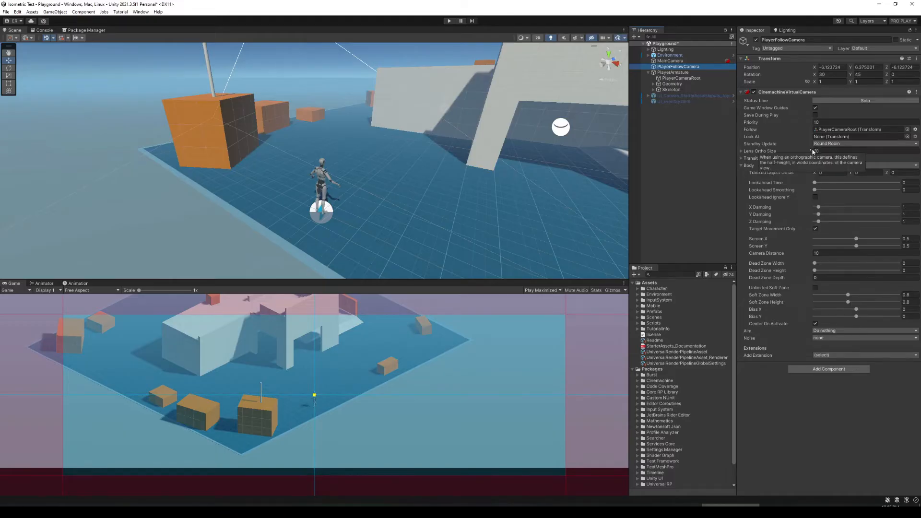
pyautogui.moveTo(812, 152); pyautogui.dragTo(732, 171)
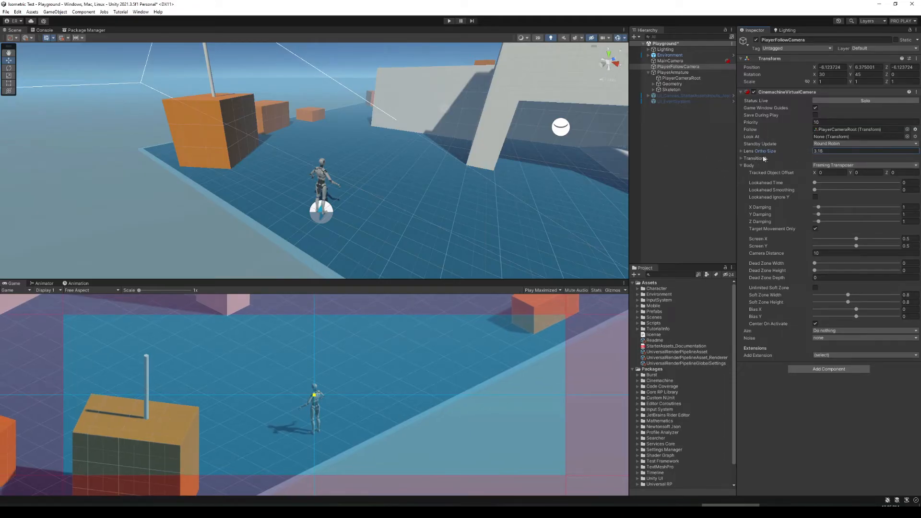
# Step: Play-test the orthographic camera by running the character in several directions and jumping near the boxes, and stop Play mode
pyautogui.click(448, 21)
pyautogui.press('a')
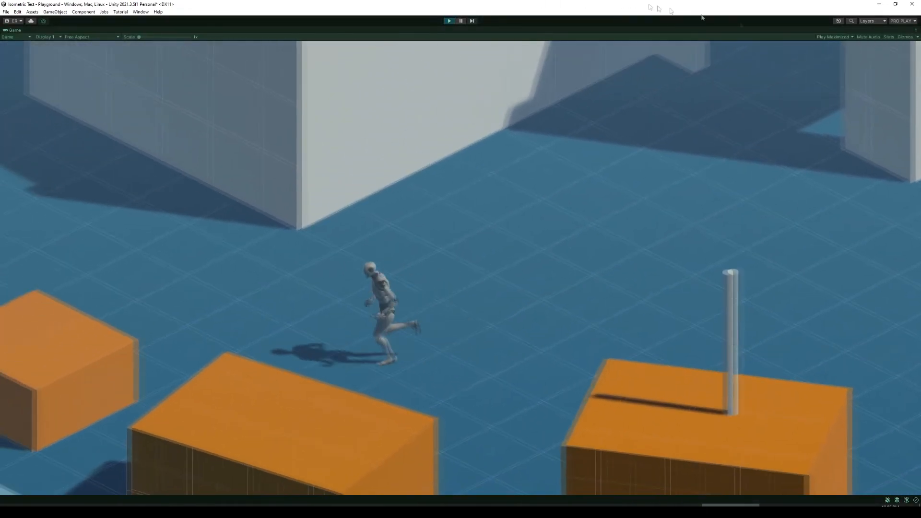
pyautogui.press('space')
pyautogui.press('s')
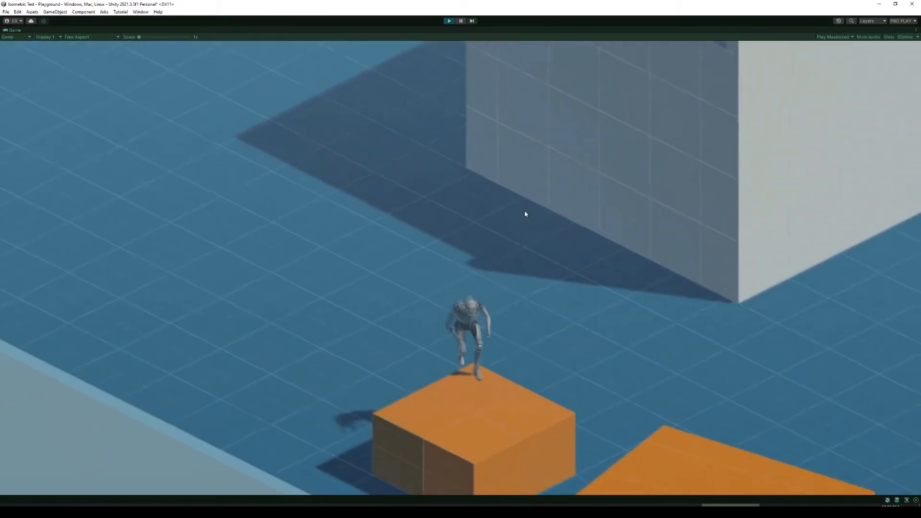
pyautogui.press('space')
pyautogui.press('d')
pyautogui.press('s')
pyautogui.press('a')
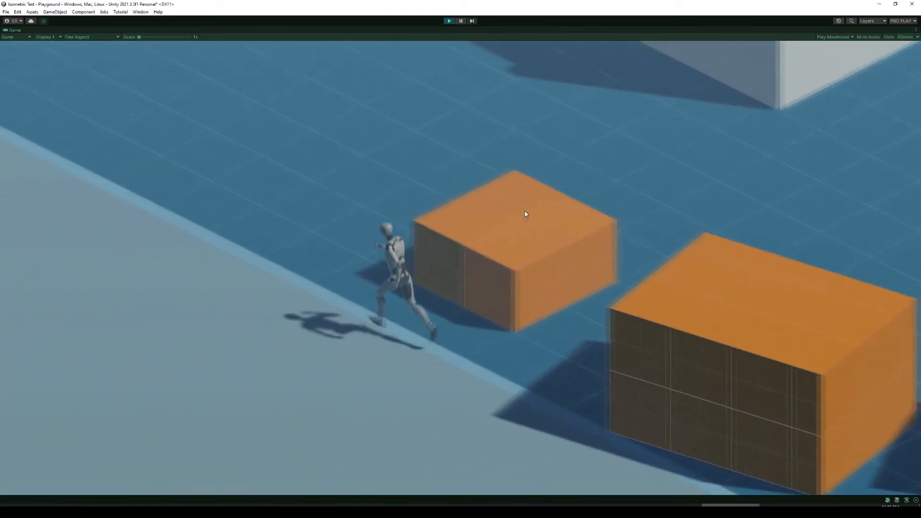
pyautogui.press('w')
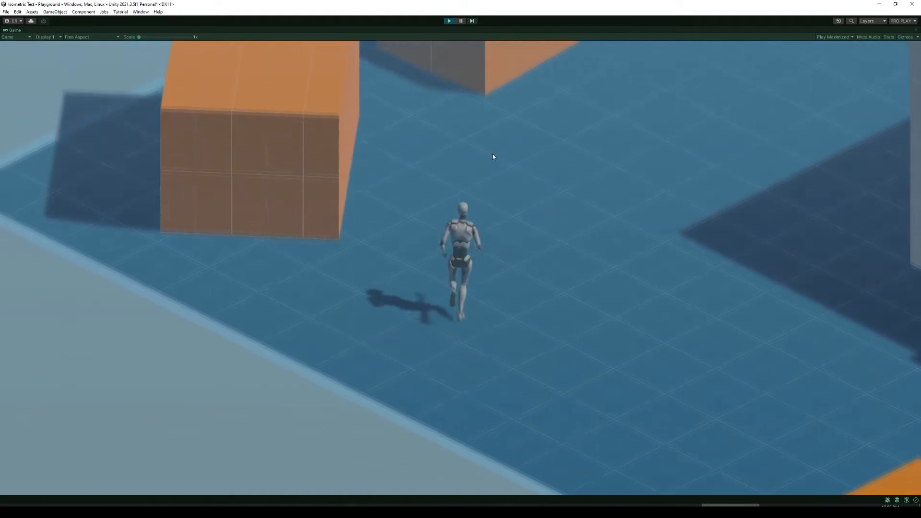
pyautogui.press('space')
pyautogui.press('d')
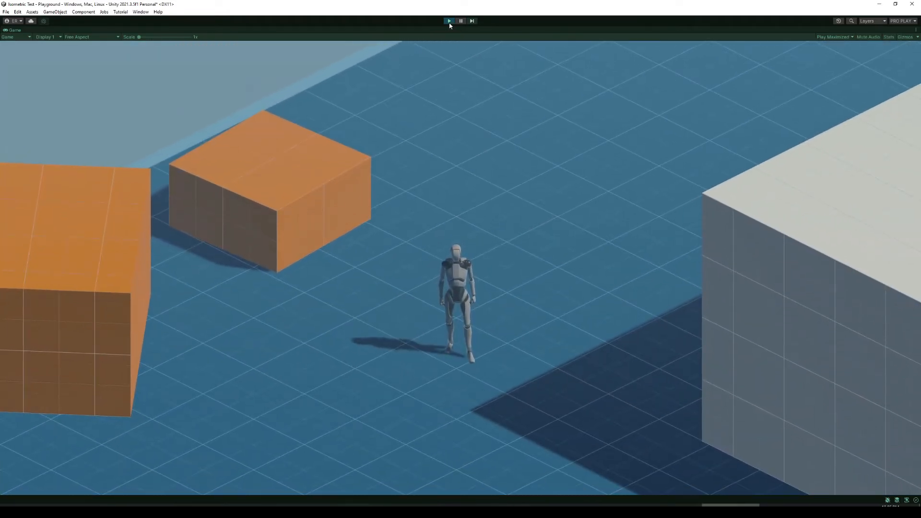
pyautogui.click(450, 22)
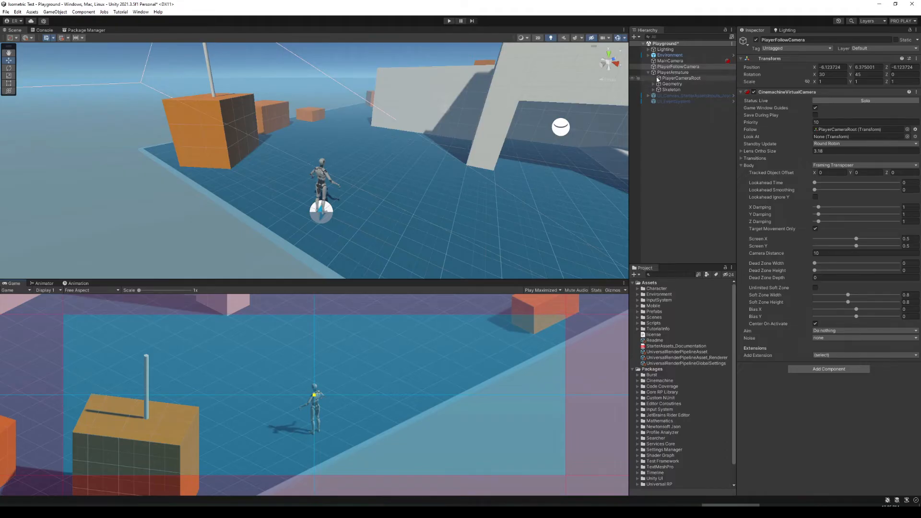
# Step: Add the SM_Chr_SpaceSoldier_Helmet_Female_01 prefab as a child of PlayerArmature and reset its Transform
pyautogui.moveTo(493, 166); pyautogui.dragTo(469, 159, button='right')
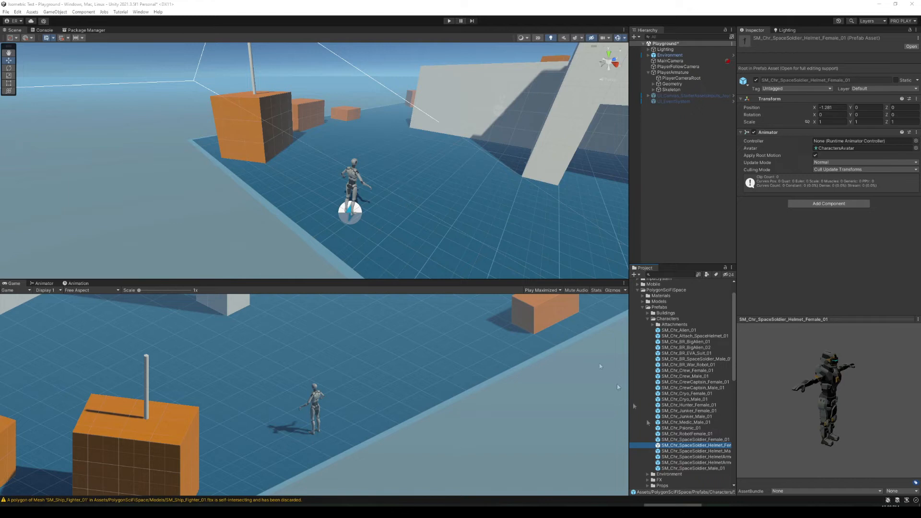
pyautogui.scroll(2, 641, 309)
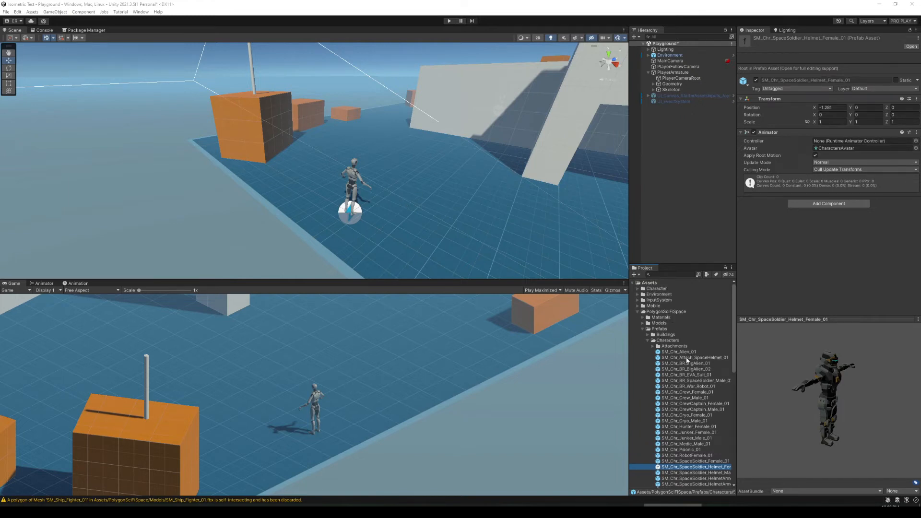
pyautogui.scroll(-2, 678, 445)
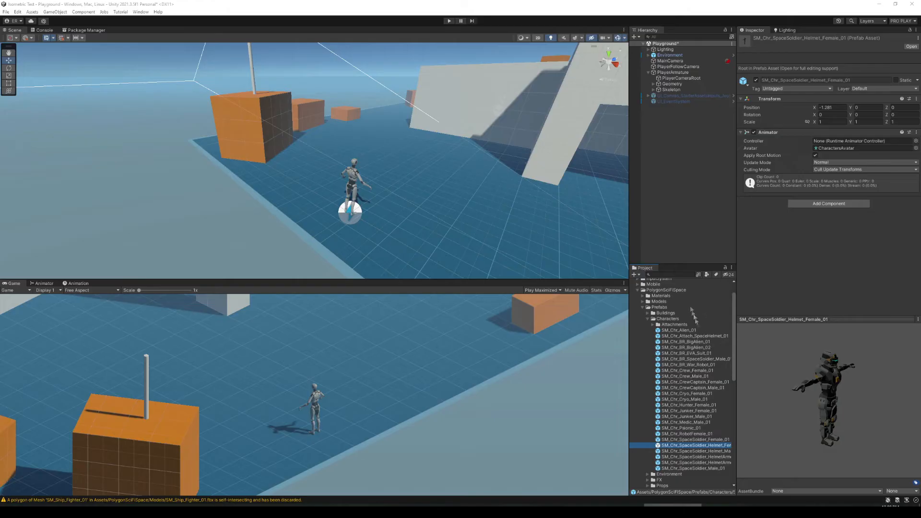
pyautogui.moveTo(690, 448); pyautogui.dragTo(675, 73)
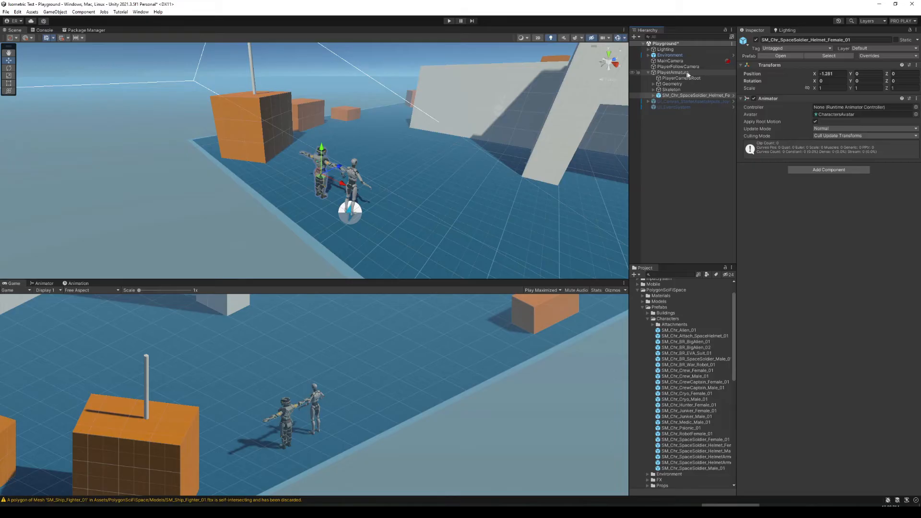
pyautogui.rightClick(795, 66)
pyautogui.click(806, 70)
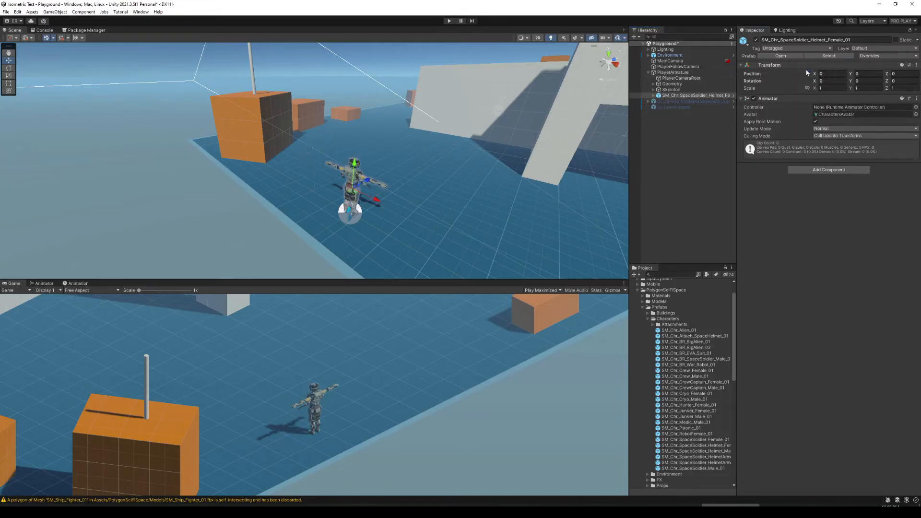
# Step: Enlarge the Scene view and examine the soldier model overlapping the original armature from behind and from the side
pyautogui.moveTo(526, 203); pyautogui.dragTo(594, 166, button='right')
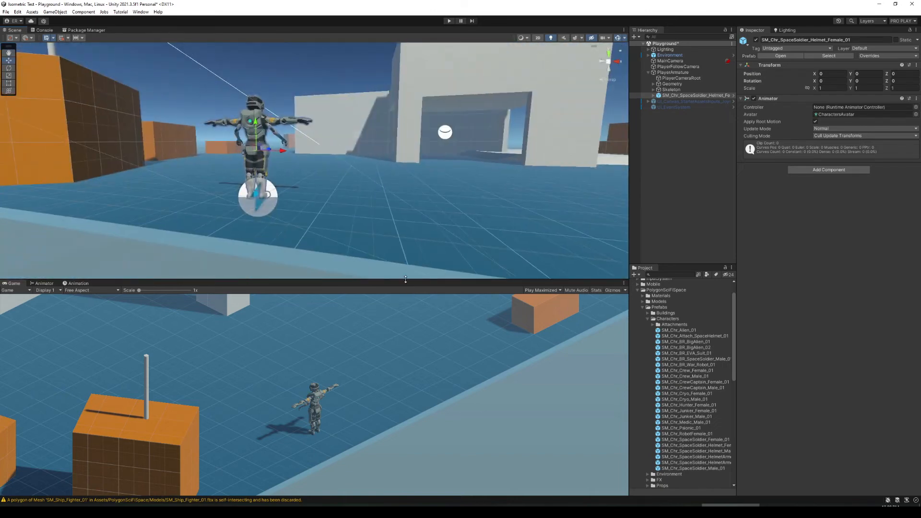
pyautogui.moveTo(405, 279); pyautogui.dragTo(402, 307)
pyautogui.keyDown('alt'); pyautogui.moveTo(406, 191); pyautogui.dragTo(229, 176); pyautogui.keyUp('alt')
pyautogui.hotkey('shift', 'space')
pyautogui.moveTo(355, 215); pyautogui.dragTo(349, 272, button='right')
pyautogui.press('s')
pyautogui.press('a')
pyautogui.hotkey('shift', 'space')
pyautogui.moveTo(498, 208); pyautogui.dragTo(504, 203, button='right')
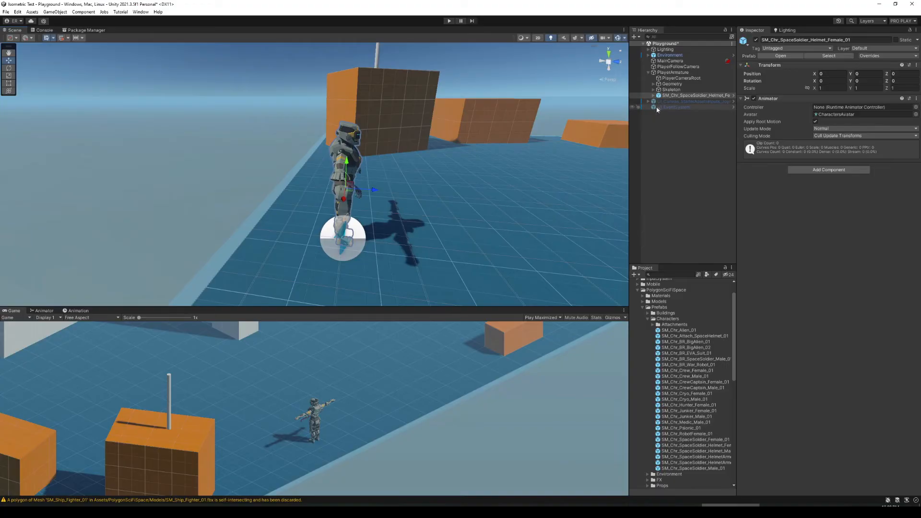
pyautogui.click(672, 90)
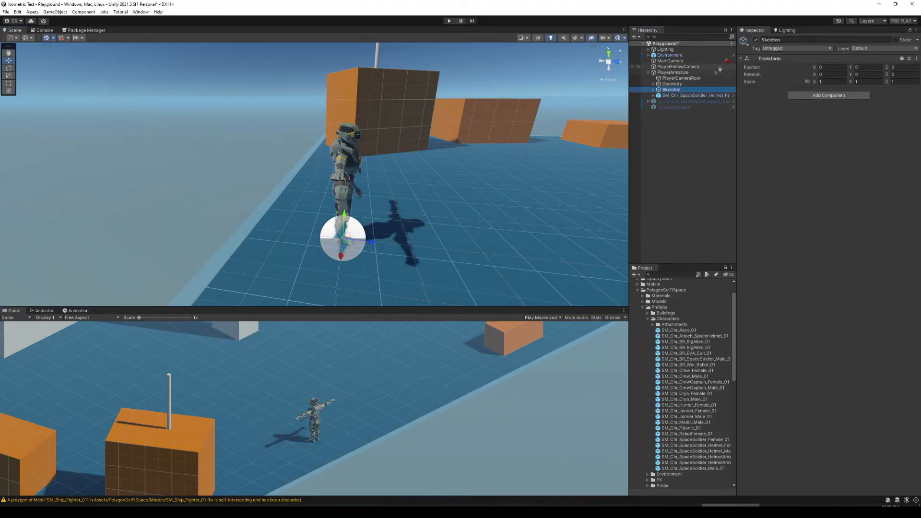
pyautogui.click(756, 41)
pyautogui.click(757, 40)
# Step: Deactivate the Geometry object under PlayerArmature and inspect the soldier model from the front
pyautogui.click(700, 84)
pyautogui.click(757, 40)
pyautogui.keyDown('alt'); pyautogui.moveTo(492, 160); pyautogui.dragTo(389, 158); pyautogui.keyUp('alt')
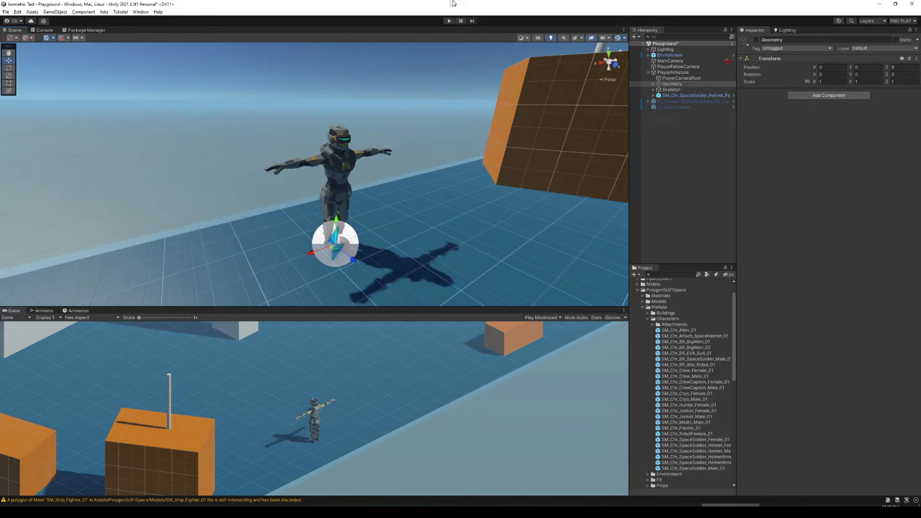
# Step: Play-test the soldier model by moving it in several directions, and stop Play mode
pyautogui.click(449, 20)
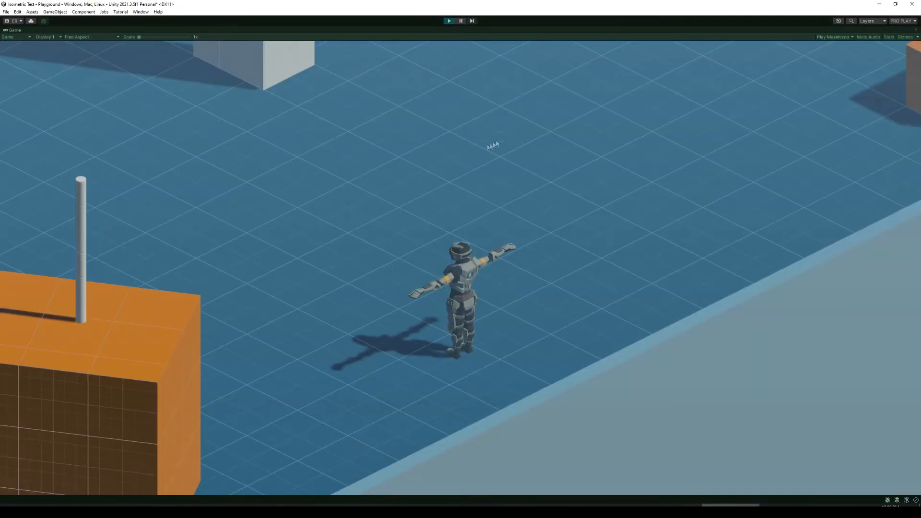
pyautogui.press('w')
pyautogui.press('d')
pyautogui.press('s')
pyautogui.press('a')
pyautogui.press('w')
pyautogui.press('d')
pyautogui.press('d')
pyautogui.press('s')
pyautogui.press('a')
pyautogui.press('w')
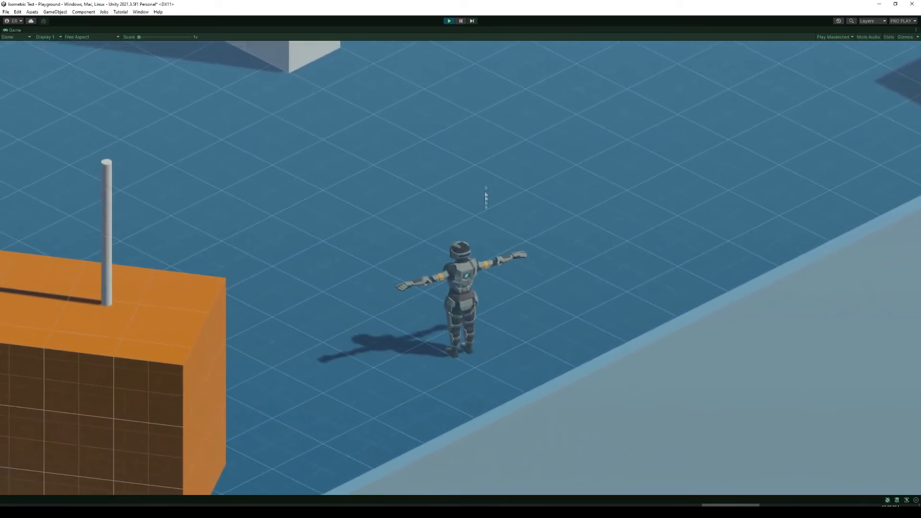
pyautogui.click(449, 21)
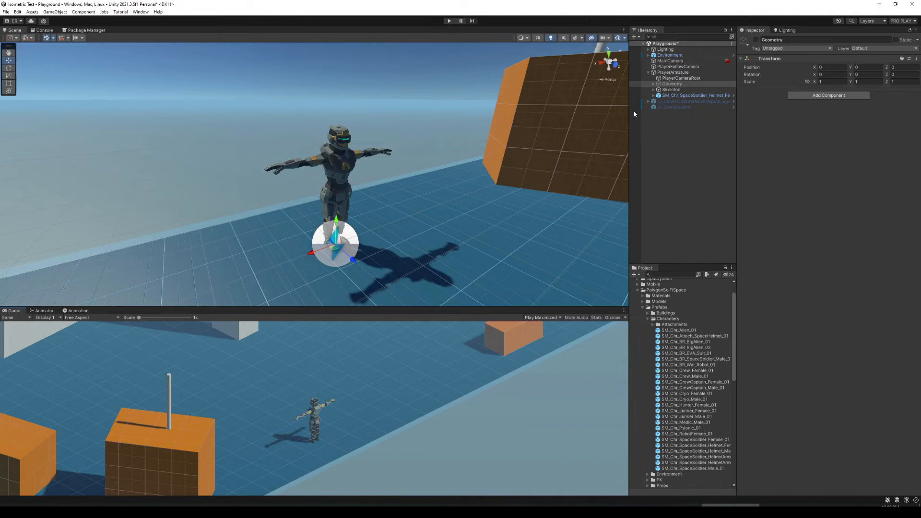
# Step: Remove the Animator component from SM_Chr_SpaceSoldier_Helmet_Female_01 under PlayerArmature
pyautogui.click(686, 97)
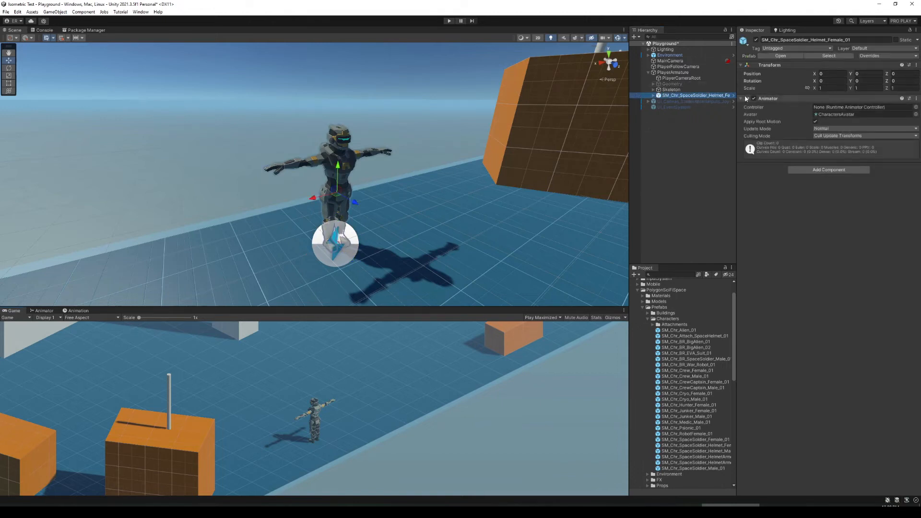
pyautogui.rightClick(771, 100)
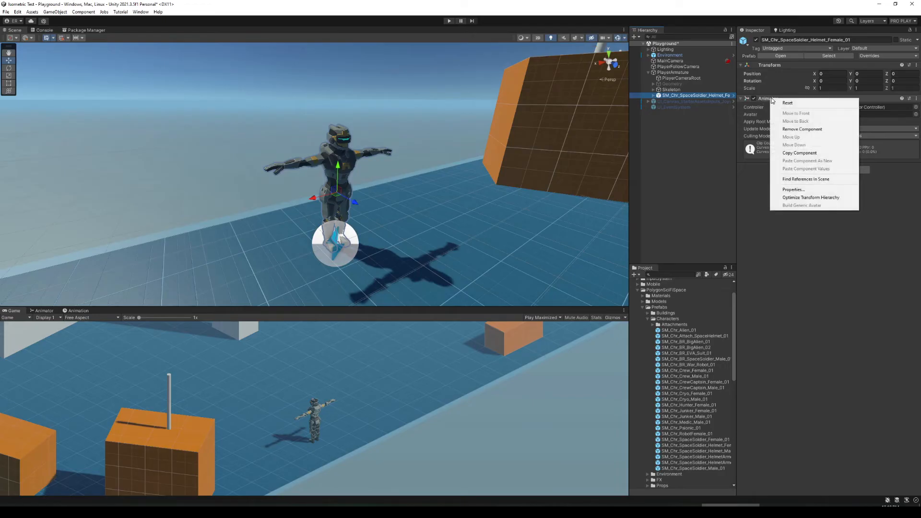
pyautogui.click(803, 128)
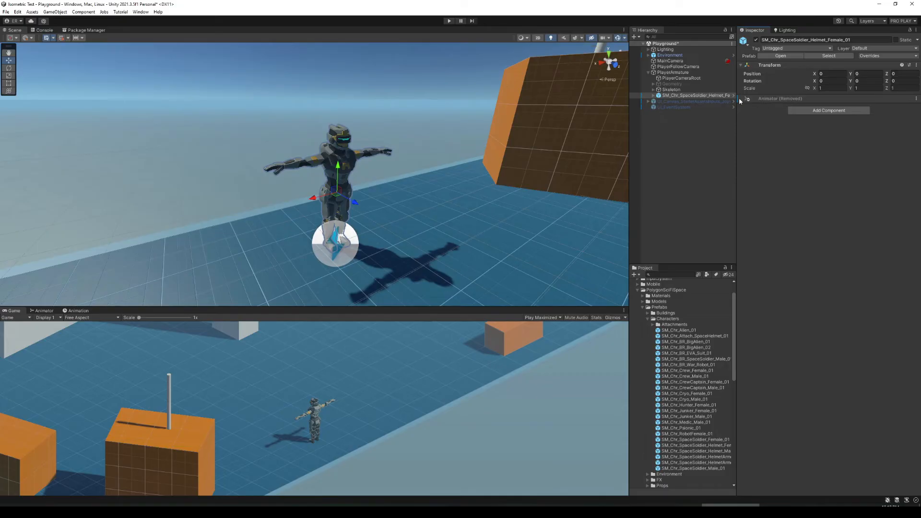
# Step: Set the Avatar of PlayerArmature's Animator to CharactersAvatar
pyautogui.click(674, 72)
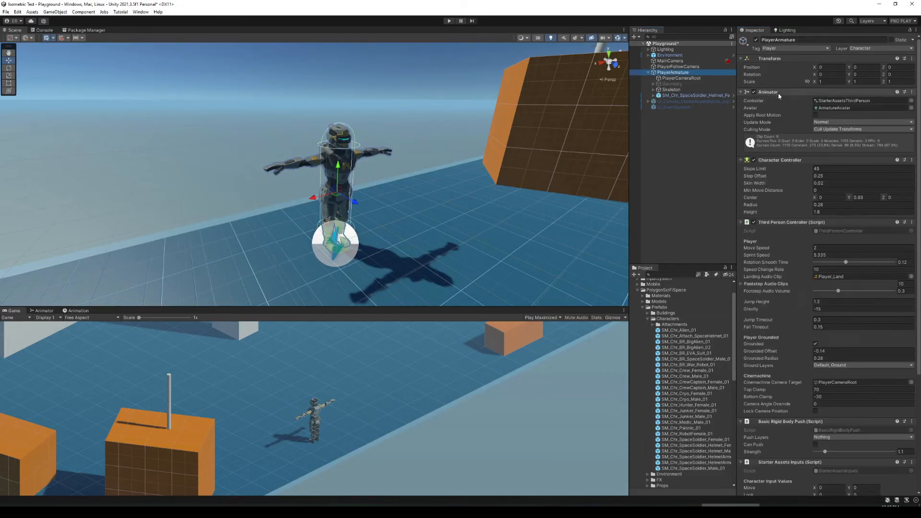
pyautogui.press('XF86AudioLowerVolume')
pyautogui.click(911, 109)
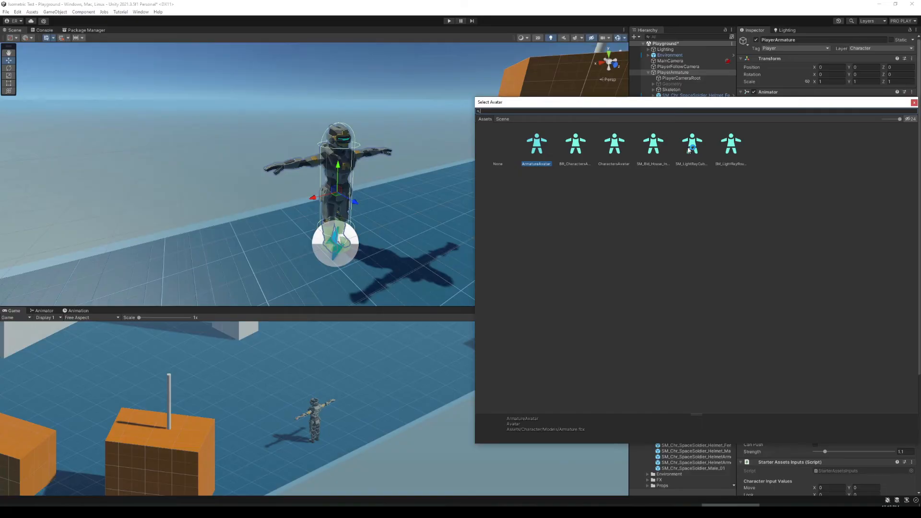
pyautogui.click(617, 145)
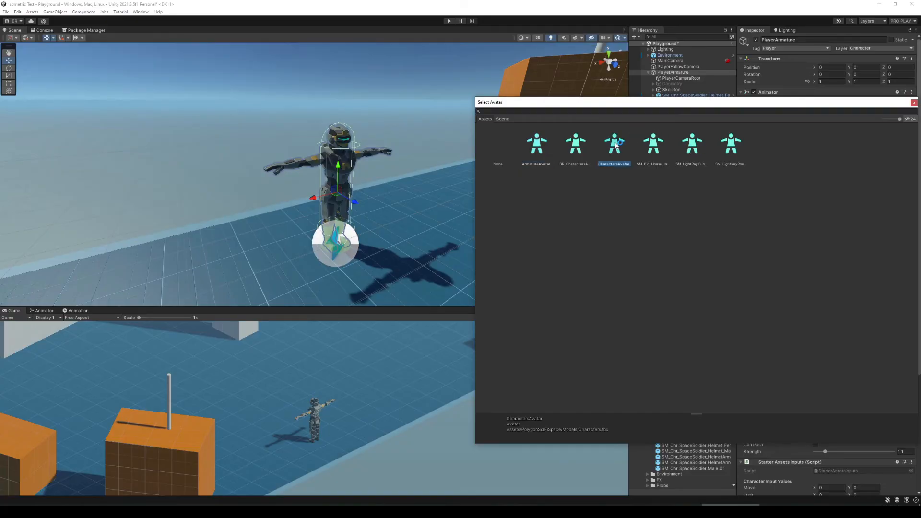
pyautogui.doubleClick(615, 145)
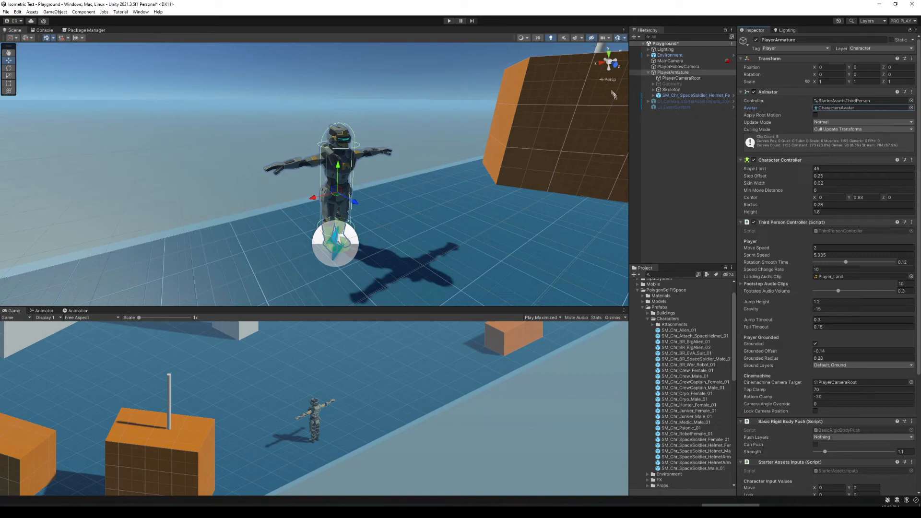
# Step: Play-test the soldier's animations by running in all directions and jumping around the orange boxes, and stop Play mode
pyautogui.click(447, 21)
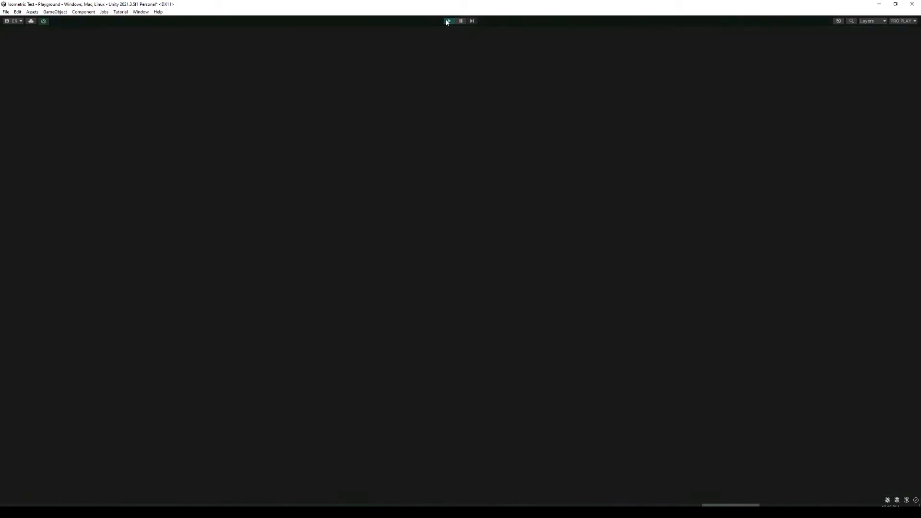
pyautogui.click(407, 232)
pyautogui.press('d')
pyautogui.press('a')
pyautogui.press('w')
pyautogui.press('a')
pyautogui.press('space')
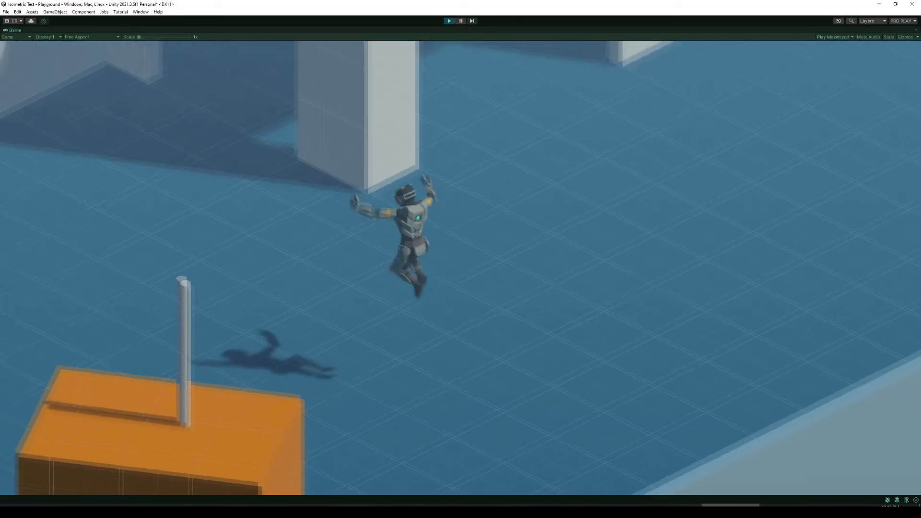
pyautogui.press('d')
pyautogui.press('s')
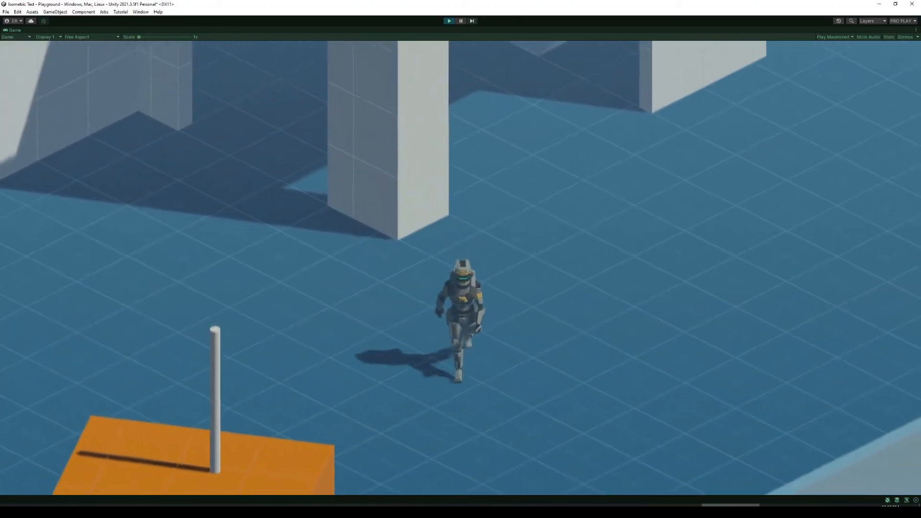
pyautogui.press('d')
pyautogui.press('a')
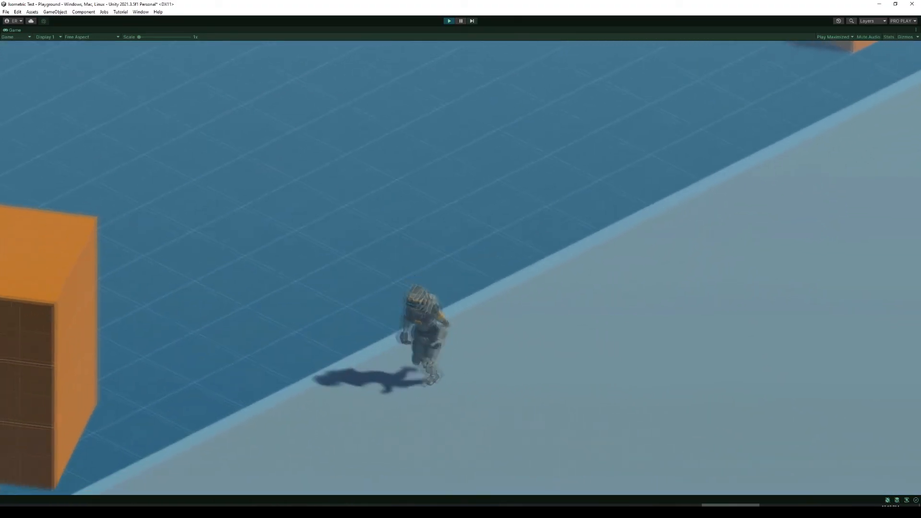
pyautogui.press('d')
pyautogui.press('a')
pyautogui.press('w')
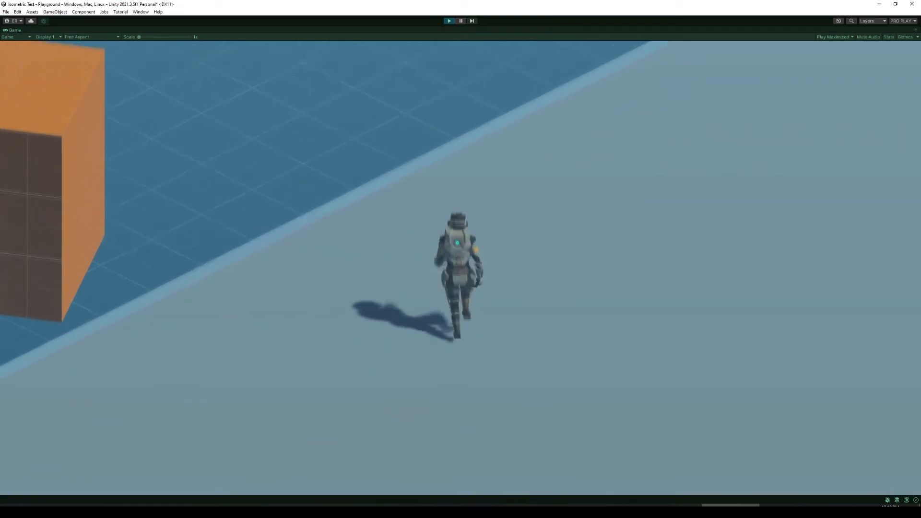
pyautogui.press('a')
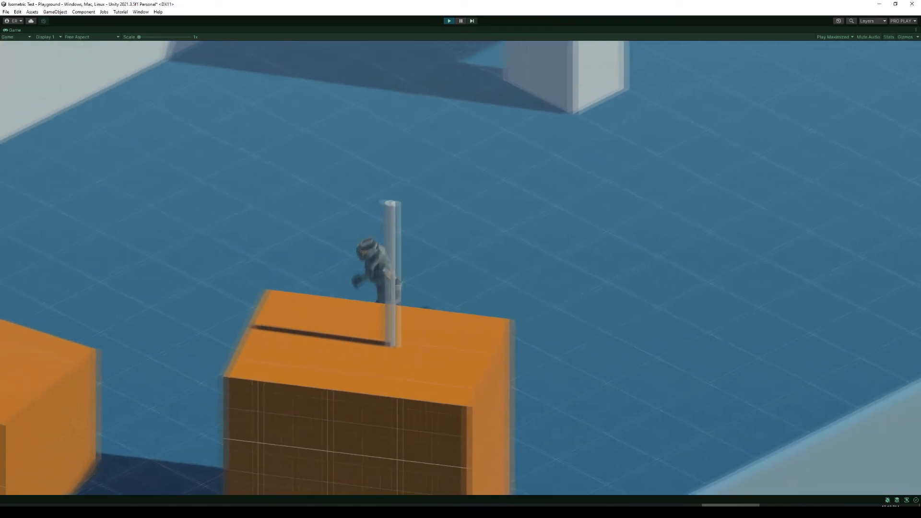
pyautogui.press('s')
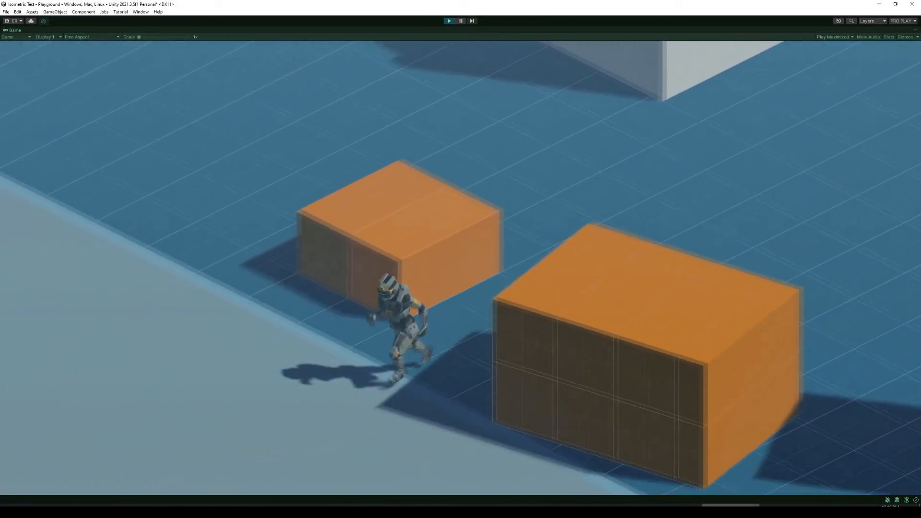
pyautogui.press('space')
pyautogui.press('Escape')
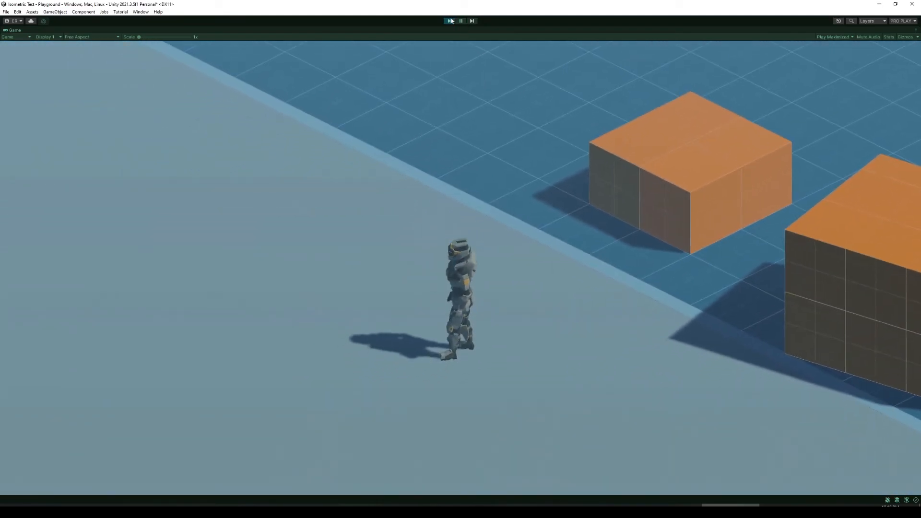
pyautogui.hotkey('ctrl', 'p')
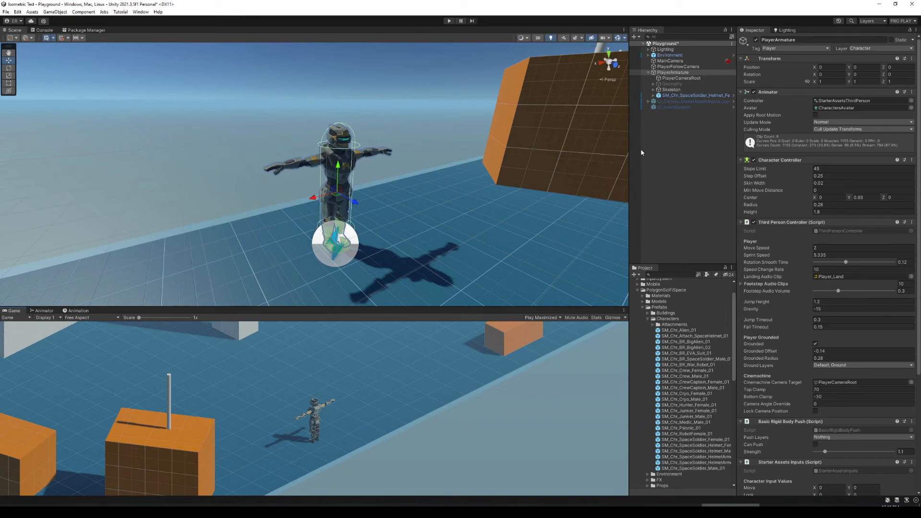
# Step: Widen the scene object list and play-test the soldier again, jumping on and off the low orange box before stopping Play mode
pyautogui.moveTo(630, 153); pyautogui.dragTo(601, 154)
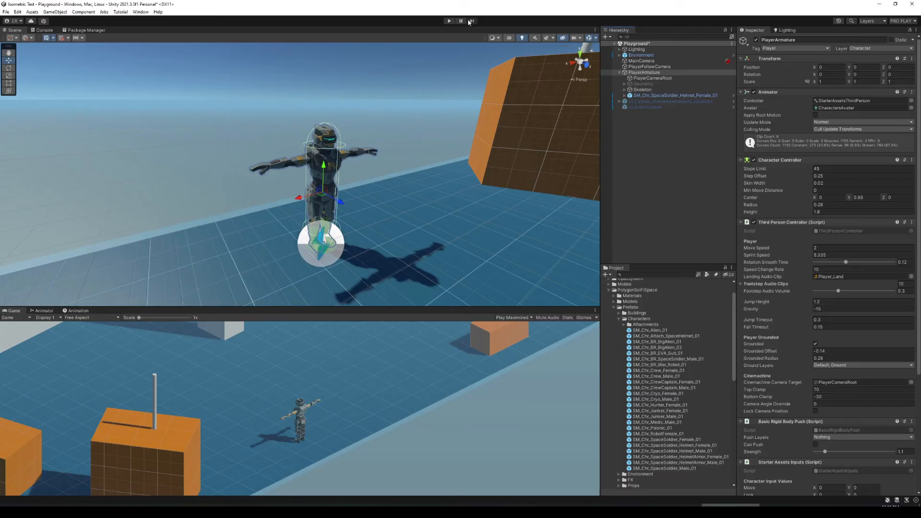
pyautogui.click(450, 21)
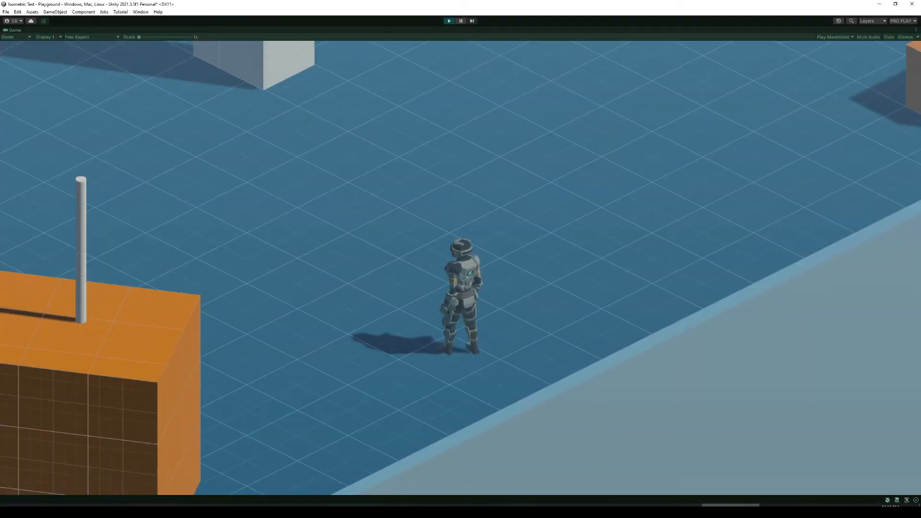
pyautogui.press('w')
pyautogui.press('a')
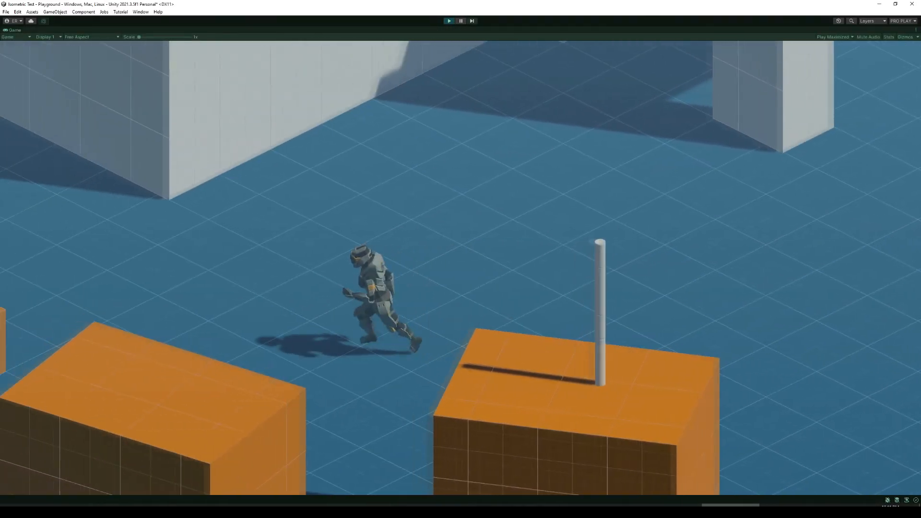
pyautogui.press('space')
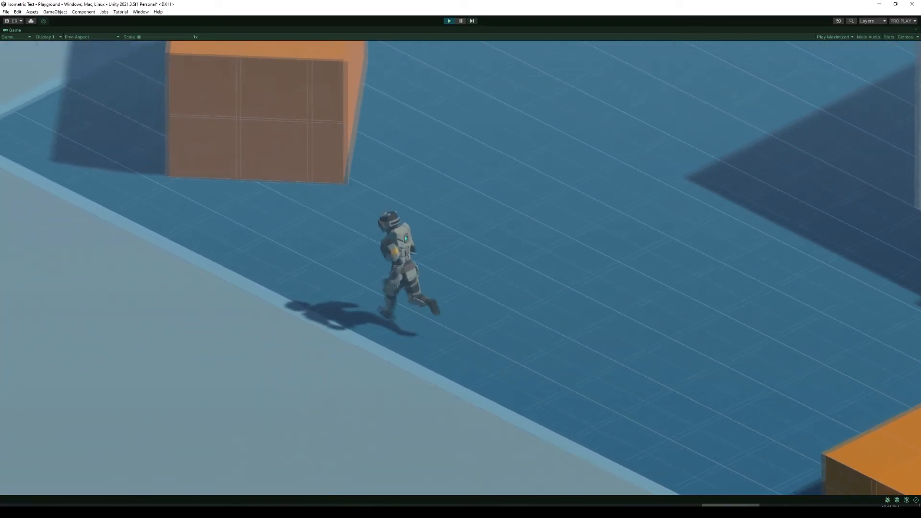
pyautogui.press('w')
pyautogui.press('d')
pyautogui.press('space')
pyautogui.press('a')
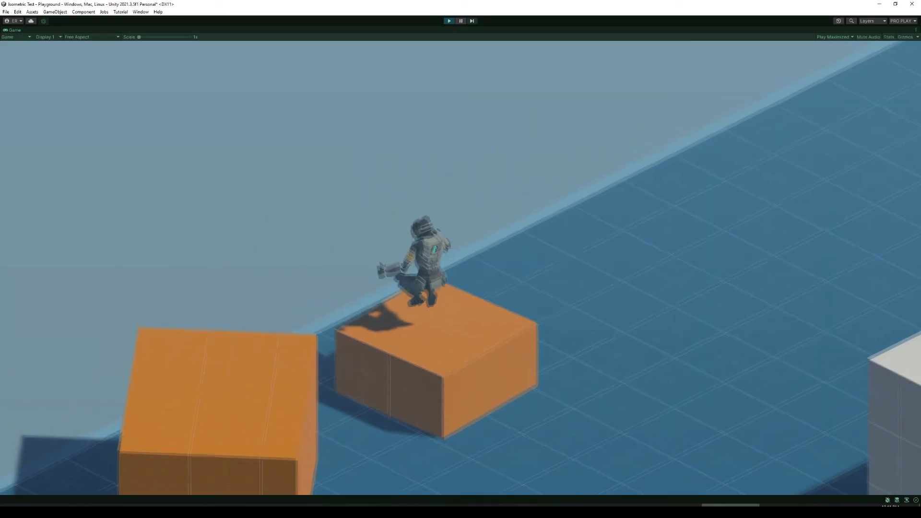
pyautogui.press('d')
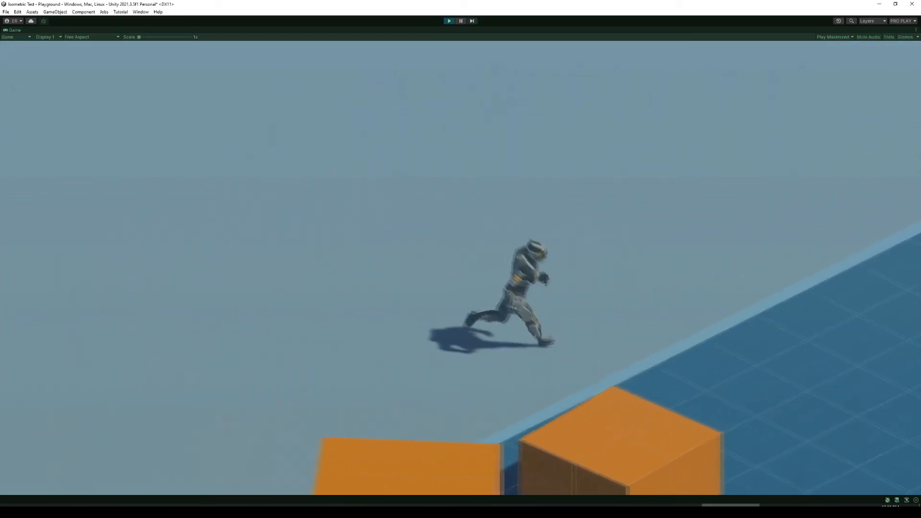
pyautogui.press('s')
pyautogui.press('Escape')
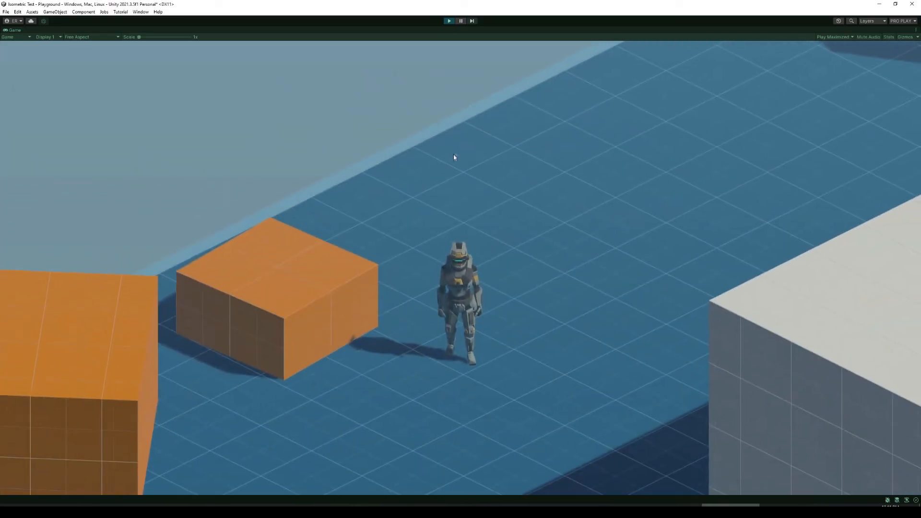
pyautogui.click(449, 20)
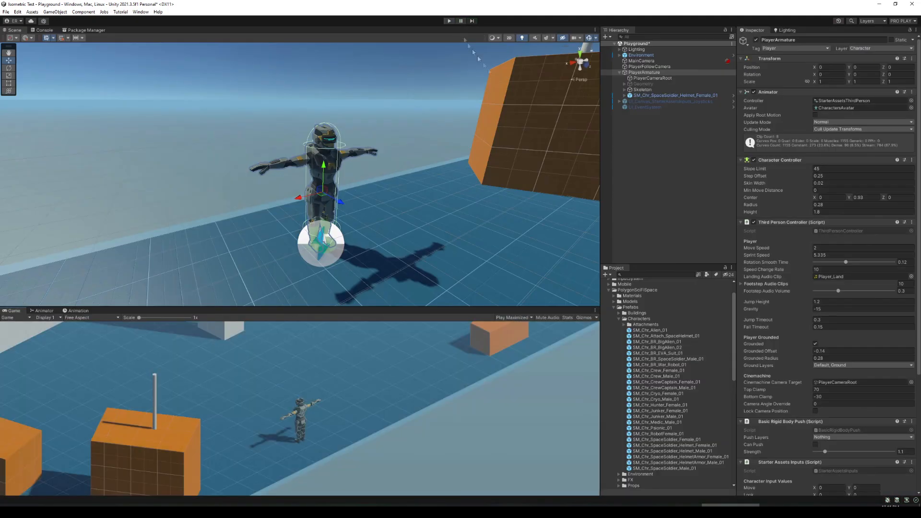
# Step: Set the Lens Ortho Size of PlayerFollowCamera to 6
pyautogui.click(641, 61)
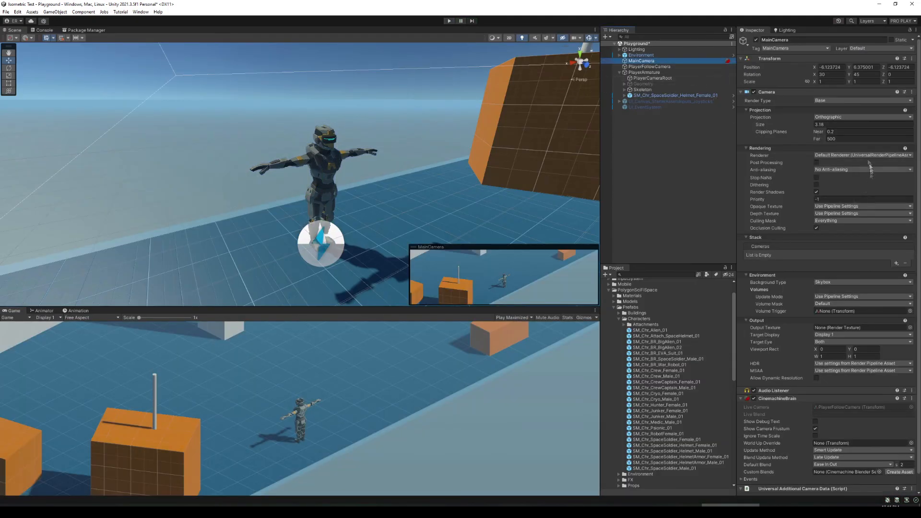
pyautogui.click(666, 67)
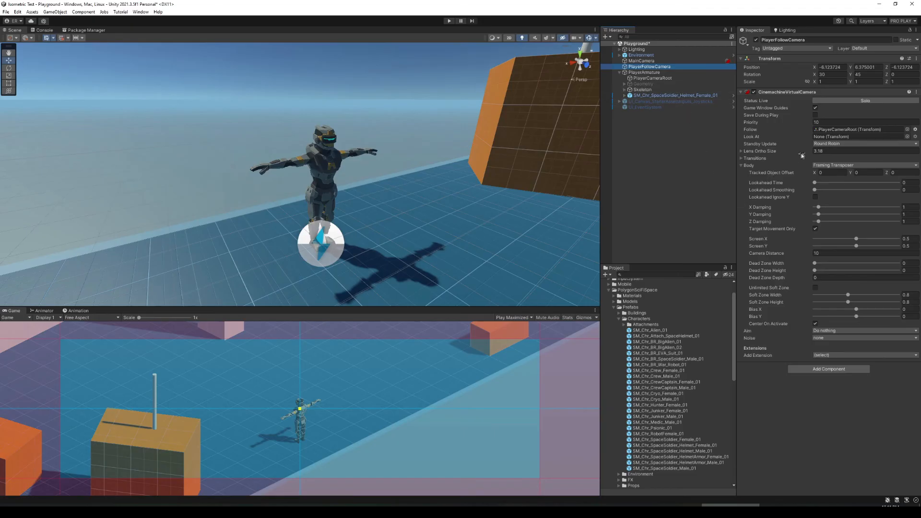
pyautogui.click(816, 151)
pyautogui.write('6')
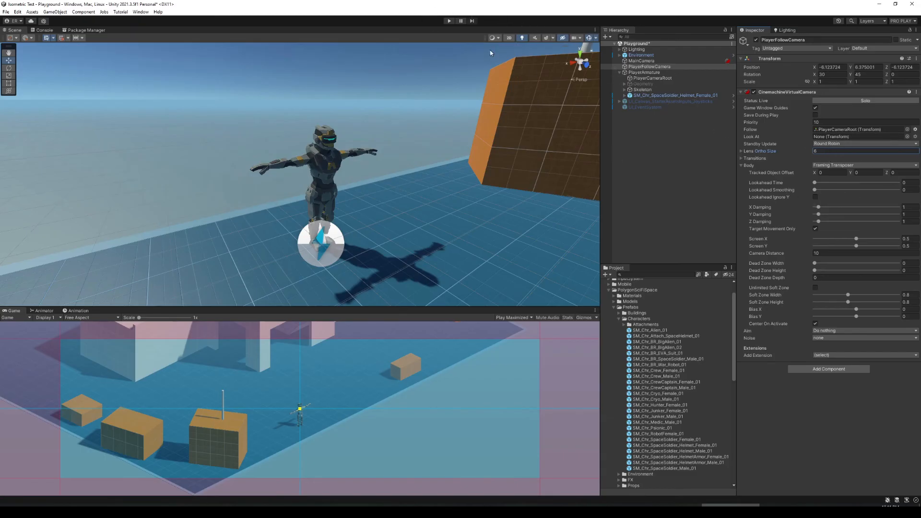
# Step: Play-test the wider camera view by running the soldier across the level and jumping onto the low and tall orange boxes
pyautogui.click(452, 21)
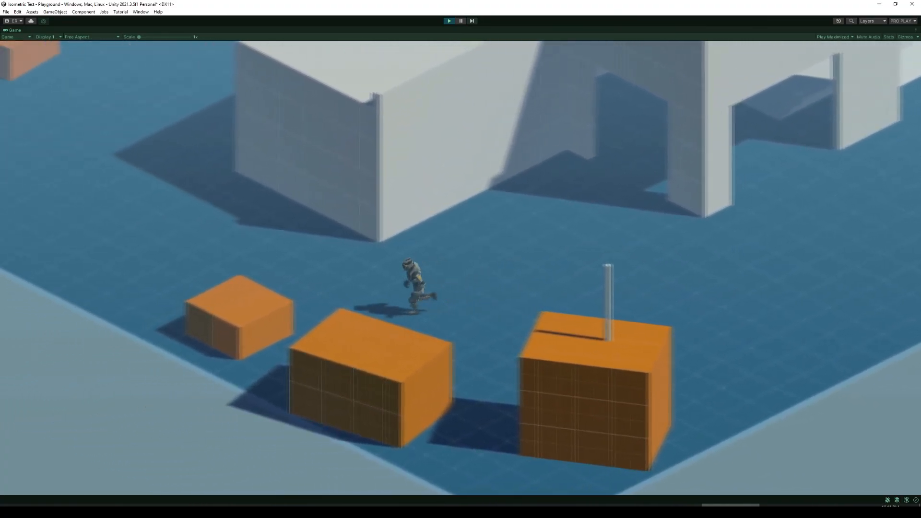
pyautogui.press('space')
pyautogui.press('w')
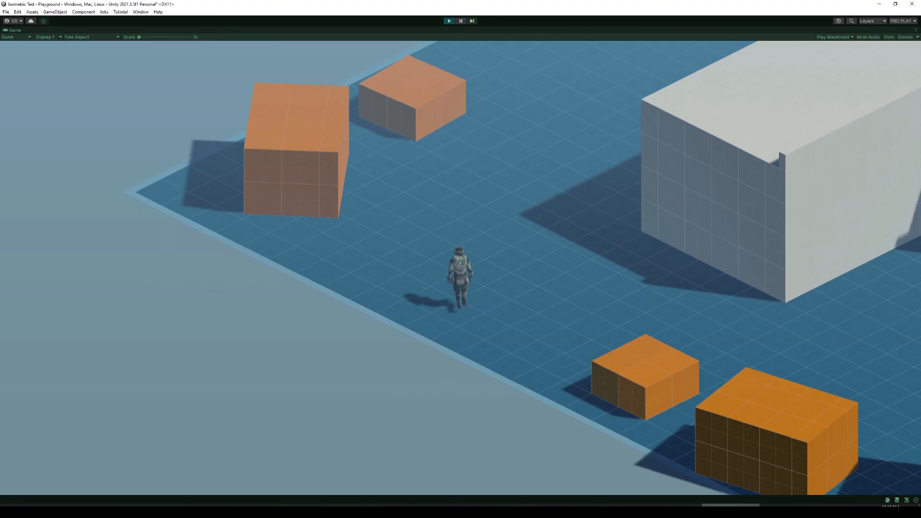
pyautogui.press('w')
pyautogui.press('space')
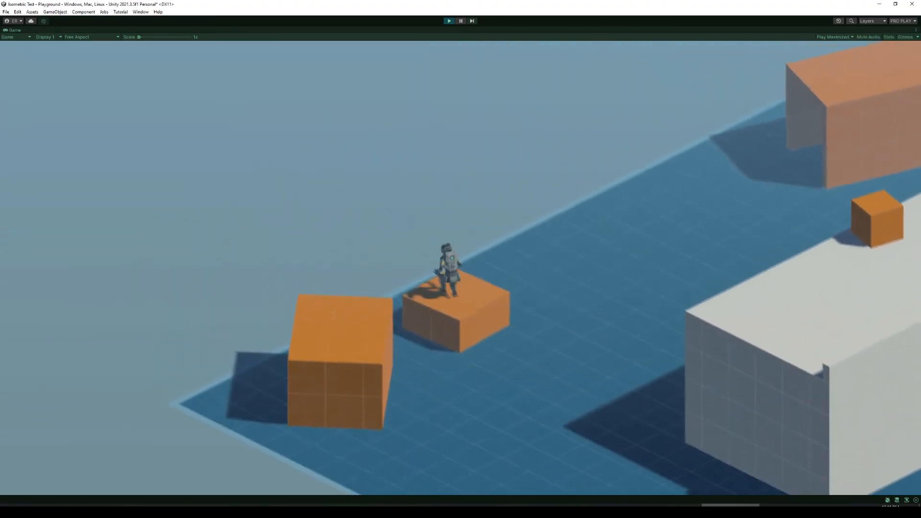
pyautogui.press('d')
pyautogui.press('s')
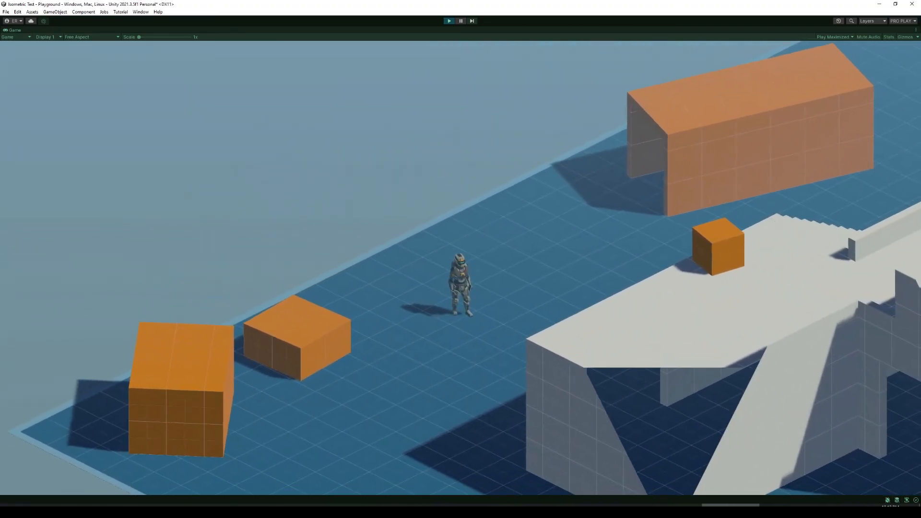
pyautogui.press('s')
pyautogui.press('a')
pyautogui.press('space')
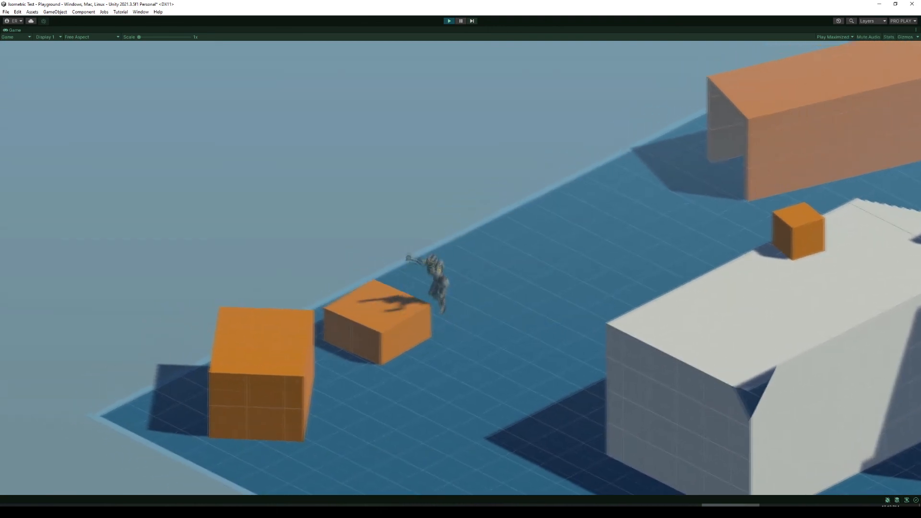
pyautogui.press('space')
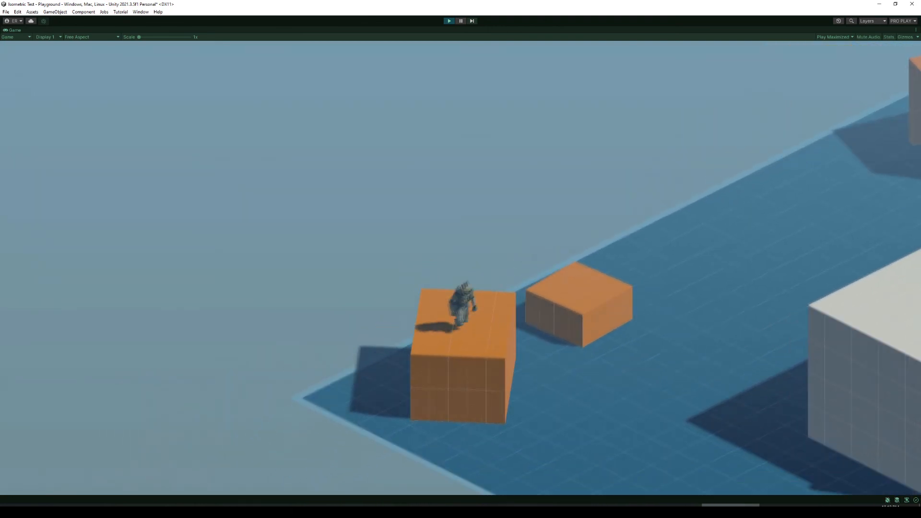
pyautogui.press('s')
pyautogui.press('d')
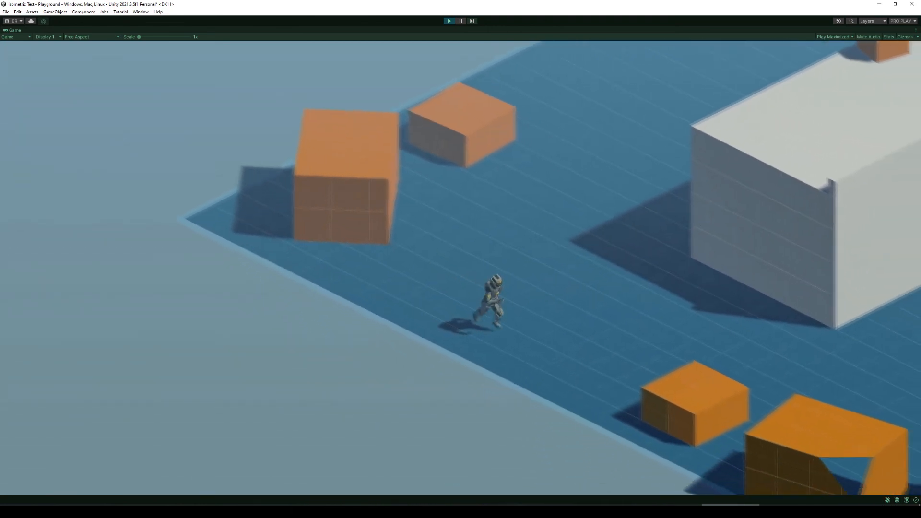
pyautogui.press('a')
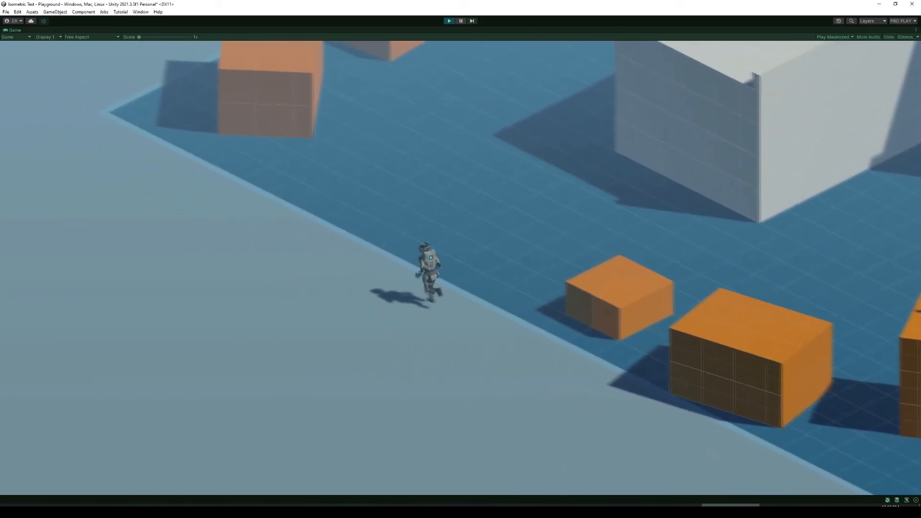